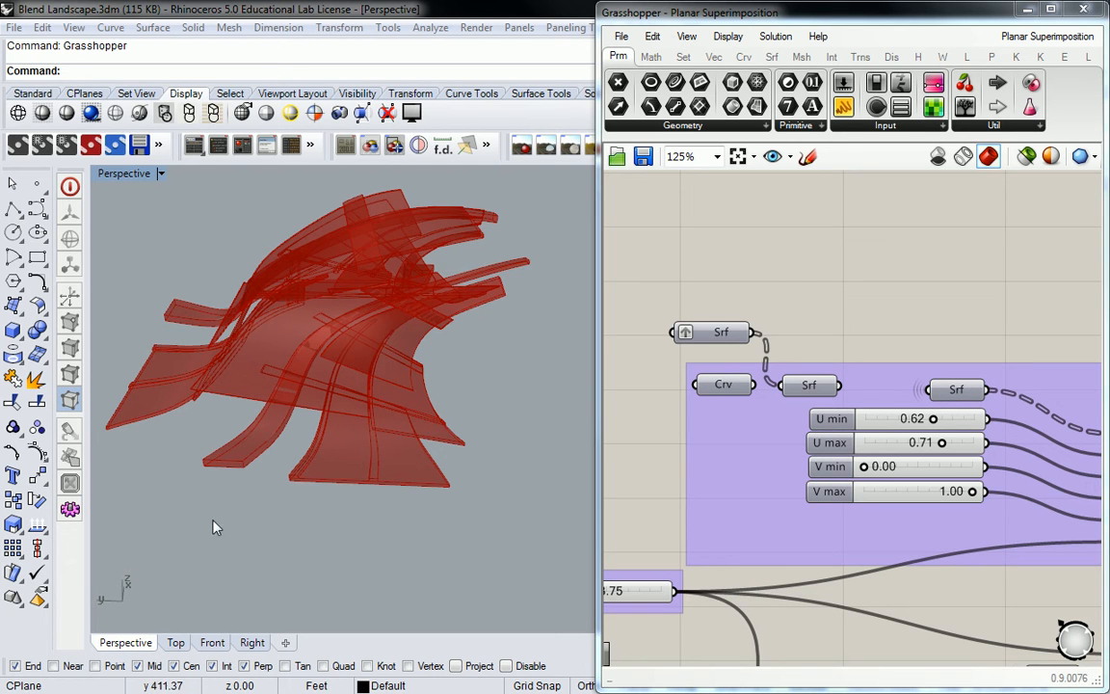
Examine the overlapping strip model from several angles and distances in the perspective viewport.
{"action": "right_click_drag", "start_coordinate": [485, 364], "coordinate": [162, 414]}
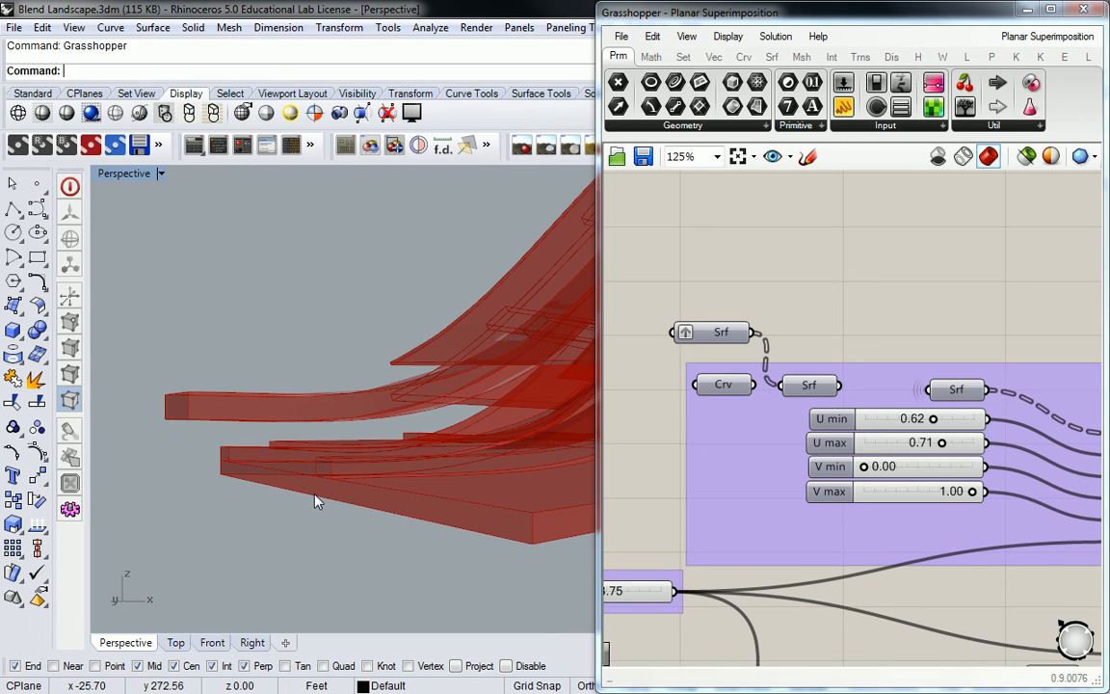
{"action": "right_click_drag", "start_coordinate": [315, 501], "coordinate": [386, 396]}
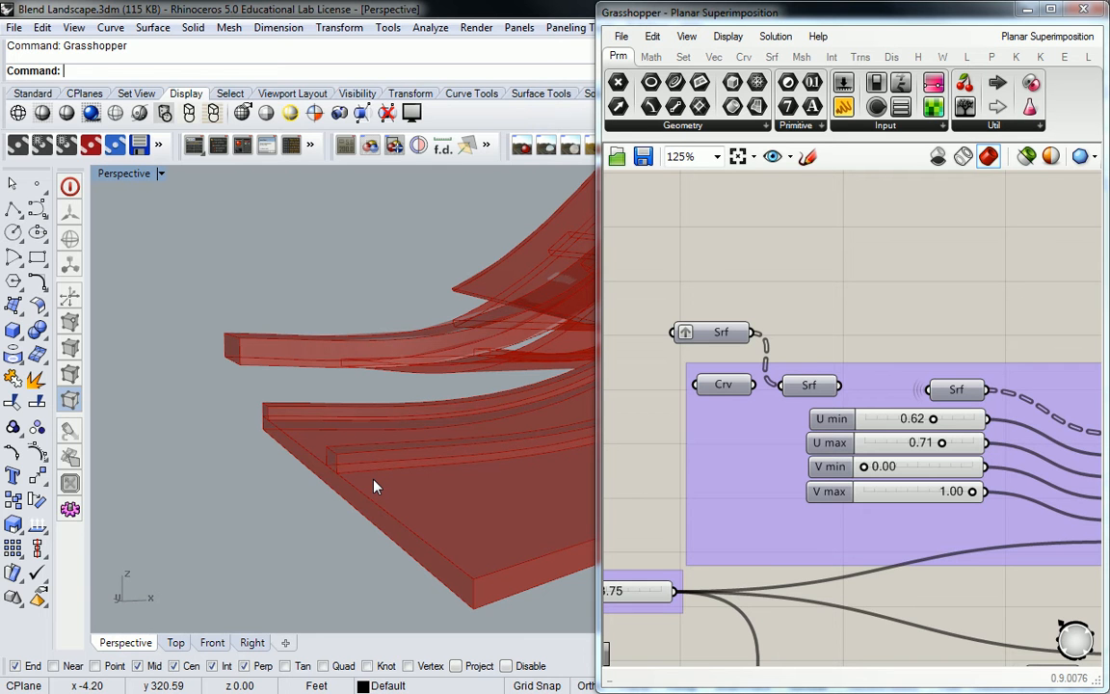
{"action": "scroll", "coordinate": [329, 312], "scroll_direction": "down", "scroll_amount": 8}
{"action": "right_click_drag", "start_coordinate": [330, 313], "coordinate": [520, 371]}
{"action": "scroll", "coordinate": [287, 283], "scroll_direction": "down", "scroll_amount": 4}
{"action": "right_click_drag", "start_coordinate": [287, 283], "coordinate": [353, 323]}
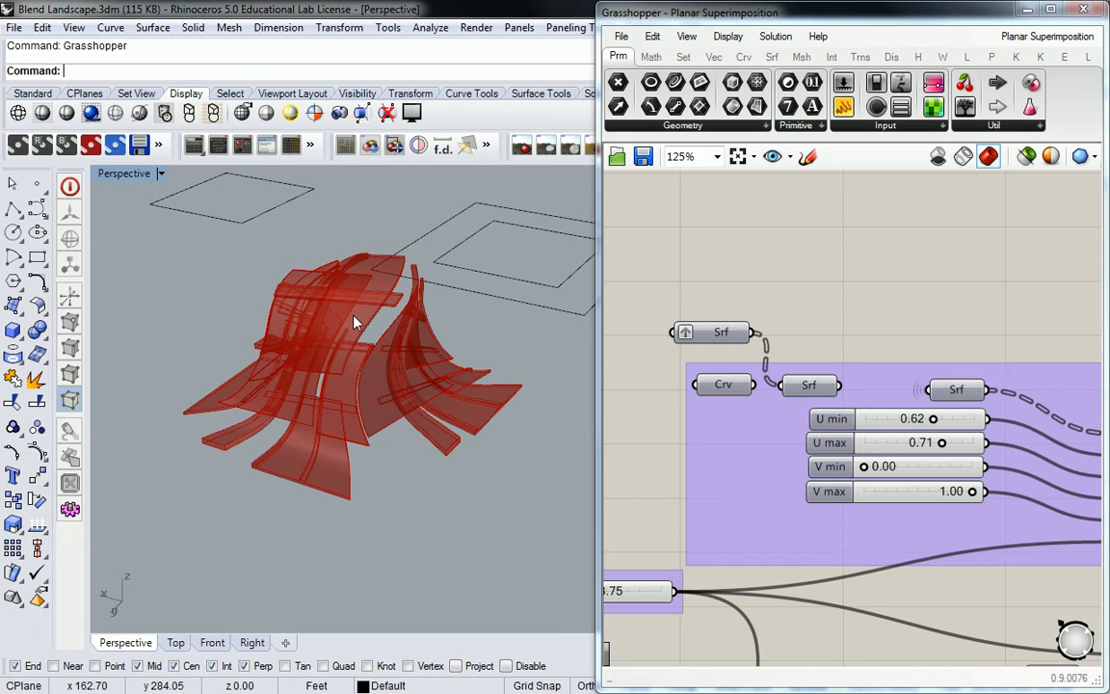
{"action": "right_click_drag", "start_coordinate": [356, 322], "coordinate": [389, 377]}
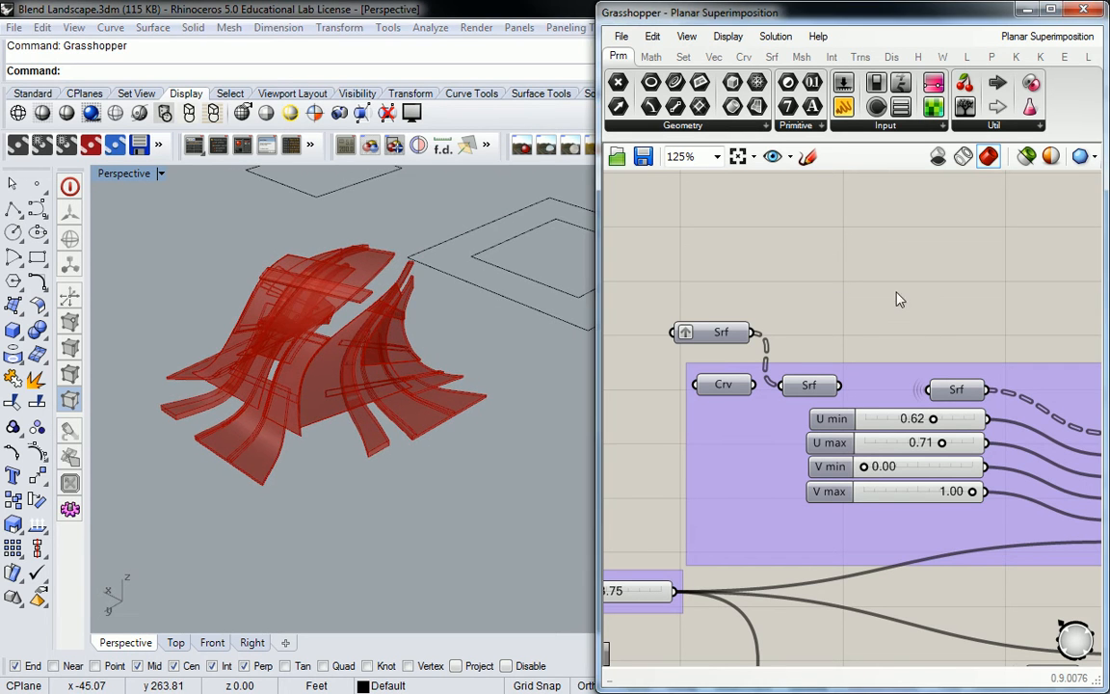
{"action": "right_click_drag", "start_coordinate": [533, 356], "coordinate": [290, 359]}
{"action": "right_click_drag", "start_coordinate": [402, 340], "coordinate": [378, 287]}
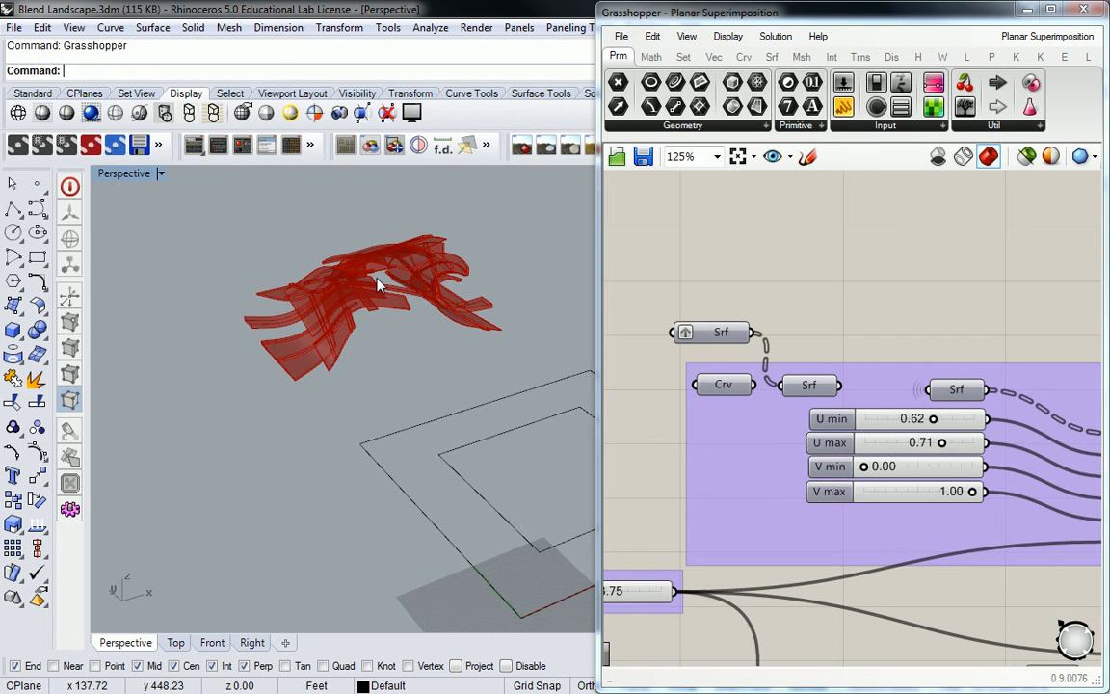
Look over the whole Grasshopper definition, including its cluster groups and the highlighted group with the colour swatch.
{"action": "scroll", "coordinate": [920, 277], "scroll_direction": "down", "scroll_amount": 5}
{"action": "scroll", "coordinate": [872, 284], "scroll_direction": "down", "scroll_amount": 4}
{"action": "right_click_drag", "start_coordinate": [851, 261], "coordinate": [716, 338]}
{"action": "scroll", "coordinate": [716, 338], "scroll_direction": "up", "scroll_amount": 1}
{"action": "scroll", "coordinate": [743, 311], "scroll_direction": "down", "scroll_amount": 4}
{"action": "right_click_drag", "start_coordinate": [783, 250], "coordinate": [805, 312]}
{"action": "scroll", "coordinate": [766, 354], "scroll_direction": "up", "scroll_amount": 2}
{"action": "scroll", "coordinate": [766, 327], "scroll_direction": "up", "scroll_amount": 2}
{"action": "right_click_drag", "start_coordinate": [753, 271], "coordinate": [854, 309]}
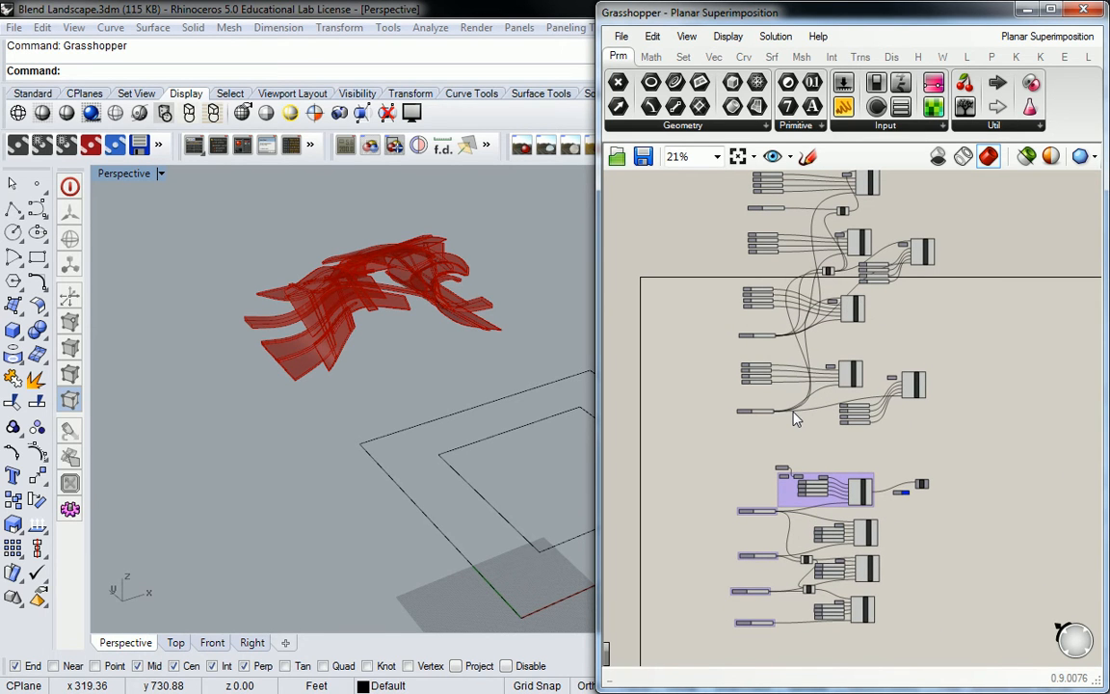
{"action": "right_click_drag", "start_coordinate": [968, 422], "coordinate": [961, 329]}
{"action": "scroll", "coordinate": [867, 425], "scroll_direction": "up", "scroll_amount": 2}
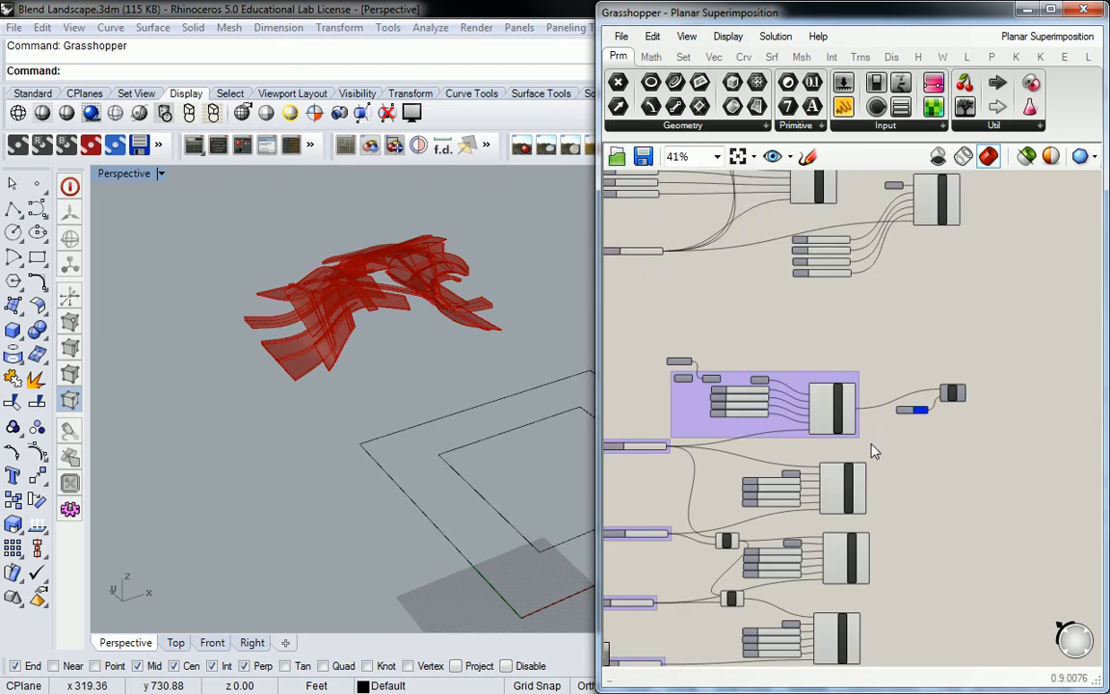
Select the cluster in the highlighted group, then examine its matching strip in the model and its U/V sliders.
{"action": "right_click_drag", "start_coordinate": [867, 425], "coordinate": [880, 347]}
{"action": "scroll", "coordinate": [844, 333], "scroll_direction": "up", "scroll_amount": 3}
{"action": "left_click", "coordinate": [843, 333]}
{"action": "scroll", "coordinate": [828, 355], "scroll_direction": "down", "scroll_amount": 2}
{"action": "right_click_drag", "start_coordinate": [410, 291], "coordinate": [409, 378]}
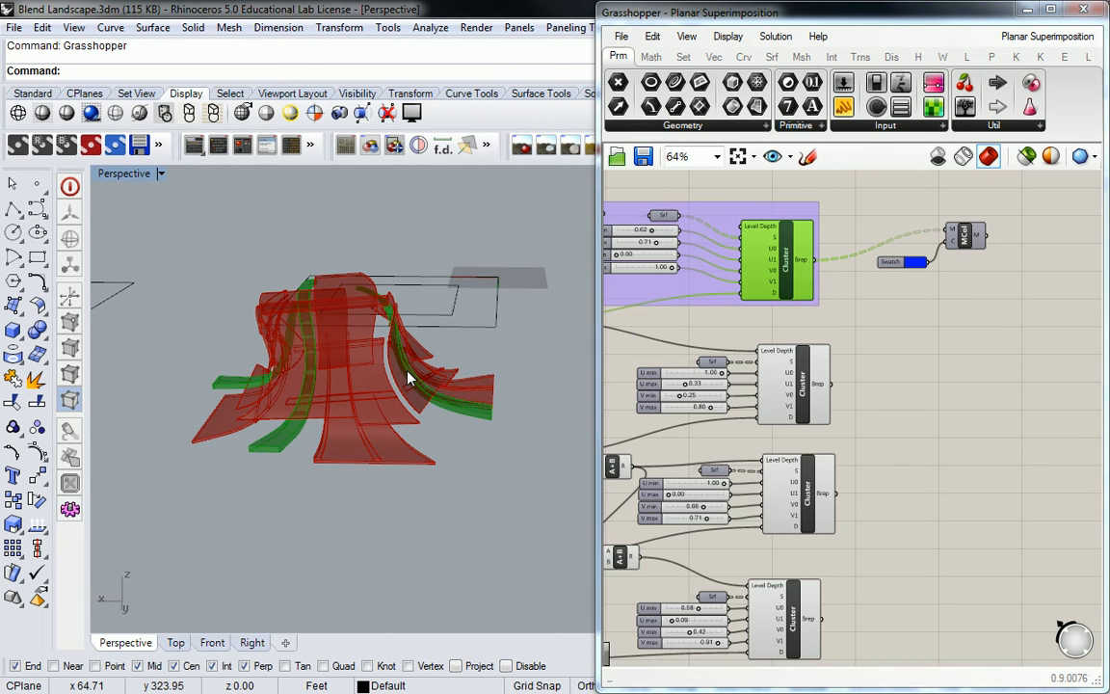
{"action": "right_click_drag", "start_coordinate": [409, 378], "coordinate": [421, 350]}
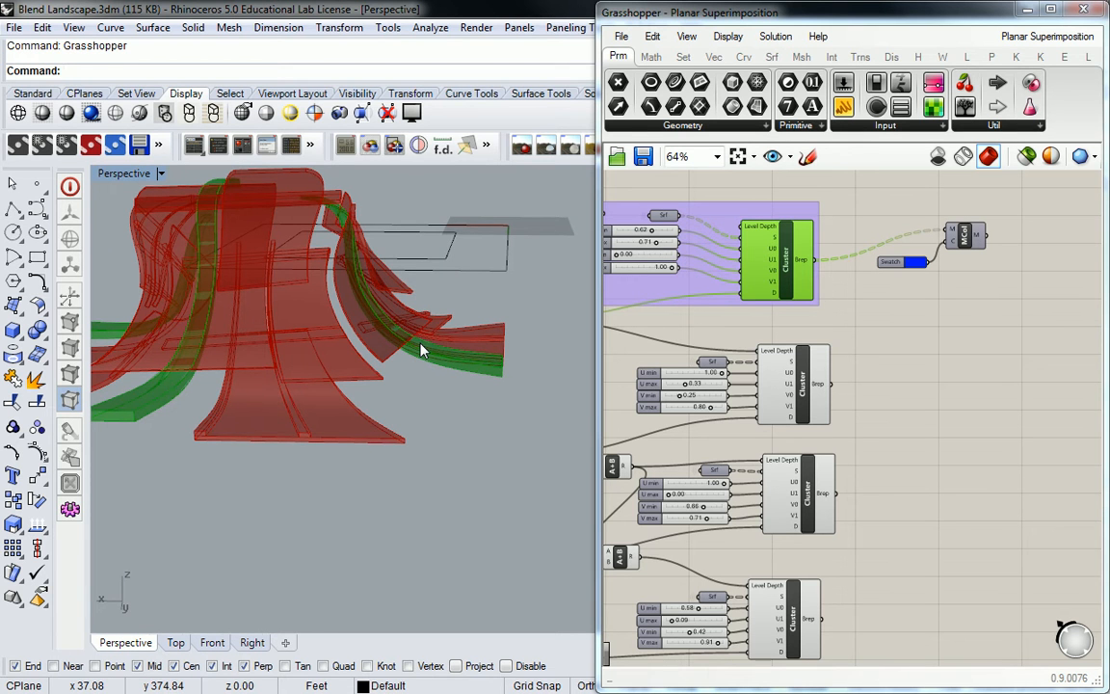
{"action": "right_click_drag", "start_coordinate": [476, 342], "coordinate": [453, 333]}
{"action": "right_click_drag", "start_coordinate": [478, 286], "coordinate": [469, 298]}
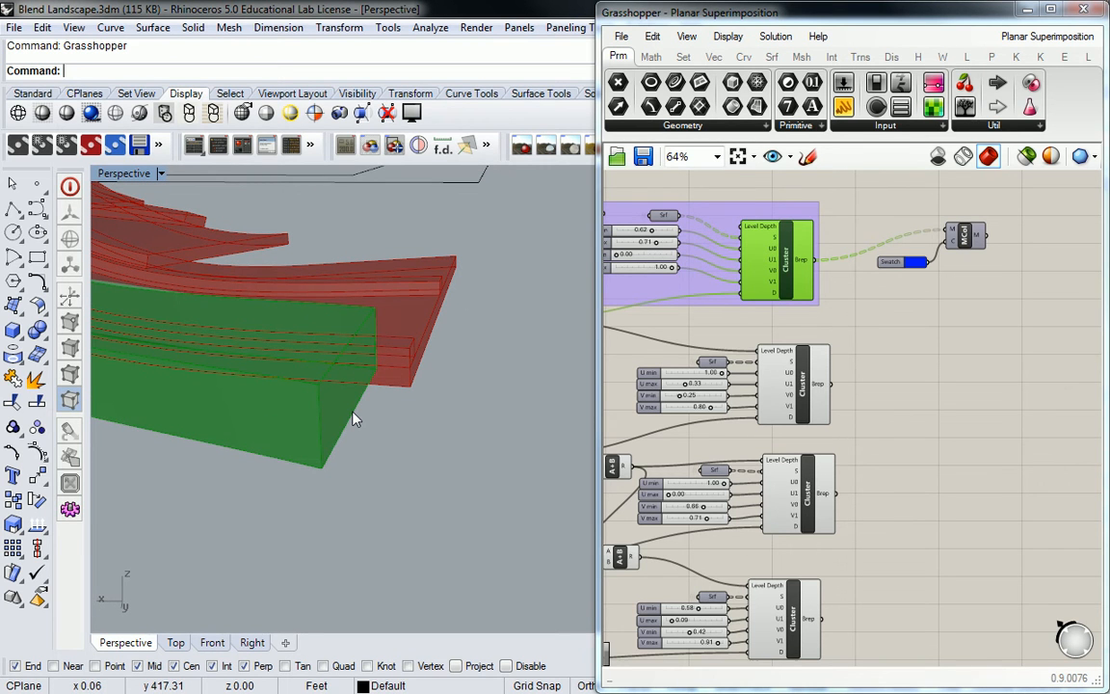
{"action": "scroll", "coordinate": [827, 305], "scroll_direction": "up", "scroll_amount": 5}
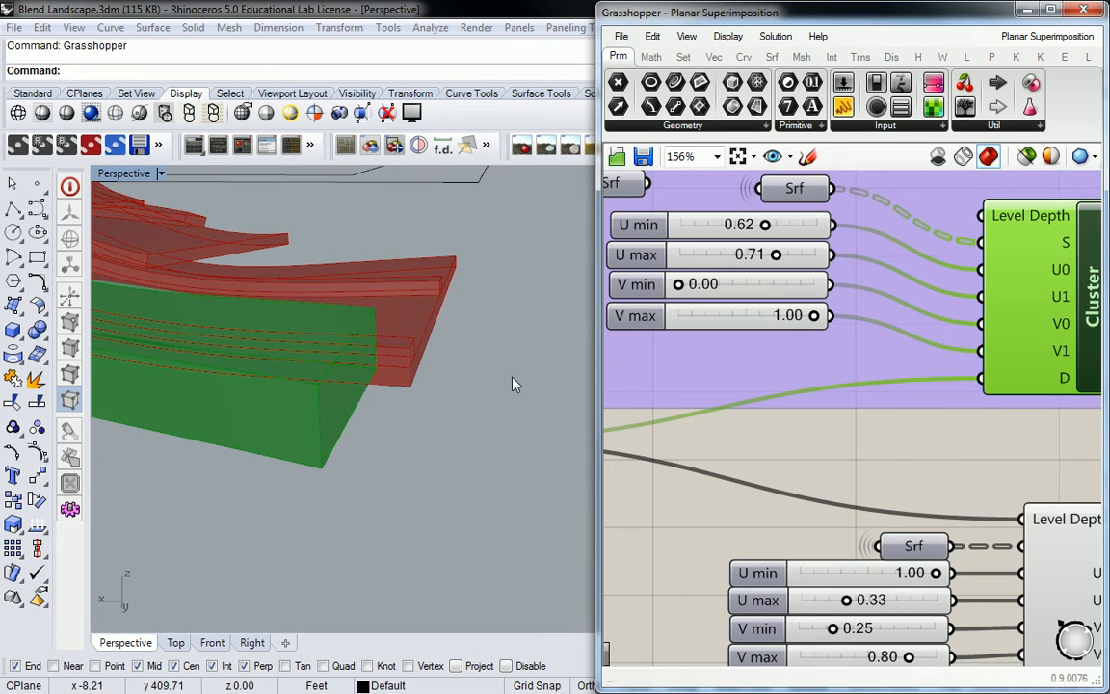
Select the second cluster, directly below the highlighted group, and examine its matching surface in the perspective viewport.
{"action": "scroll", "coordinate": [513, 372], "scroll_direction": "down", "scroll_amount": 8}
{"action": "right_click_drag", "start_coordinate": [660, 364], "coordinate": [800, 309]}
{"action": "scroll", "coordinate": [674, 394], "scroll_direction": "up", "scroll_amount": 5}
{"action": "scroll", "coordinate": [443, 342], "scroll_direction": "down", "scroll_amount": 10}
{"action": "right_click_drag", "start_coordinate": [454, 314], "coordinate": [414, 336]}
{"action": "scroll", "coordinate": [507, 332], "scroll_direction": "up", "scroll_amount": 5}
{"action": "left_click", "coordinate": [1030, 389]}
{"action": "left_click", "coordinate": [908, 389]}
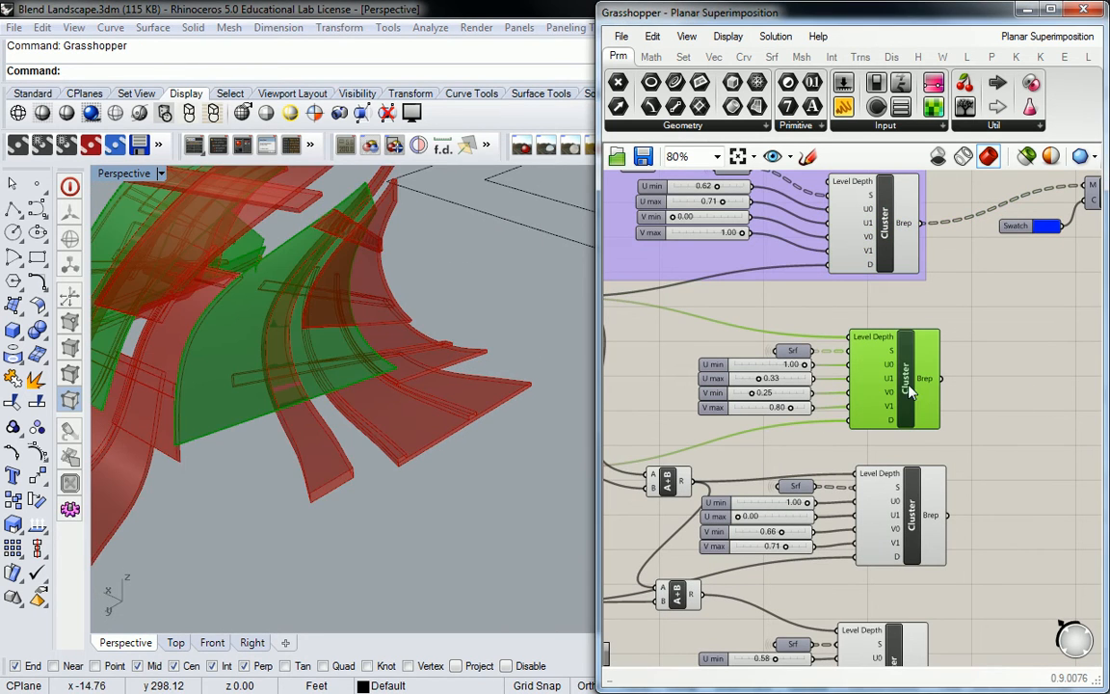
{"action": "right_click_drag", "start_coordinate": [270, 376], "coordinate": [352, 446]}
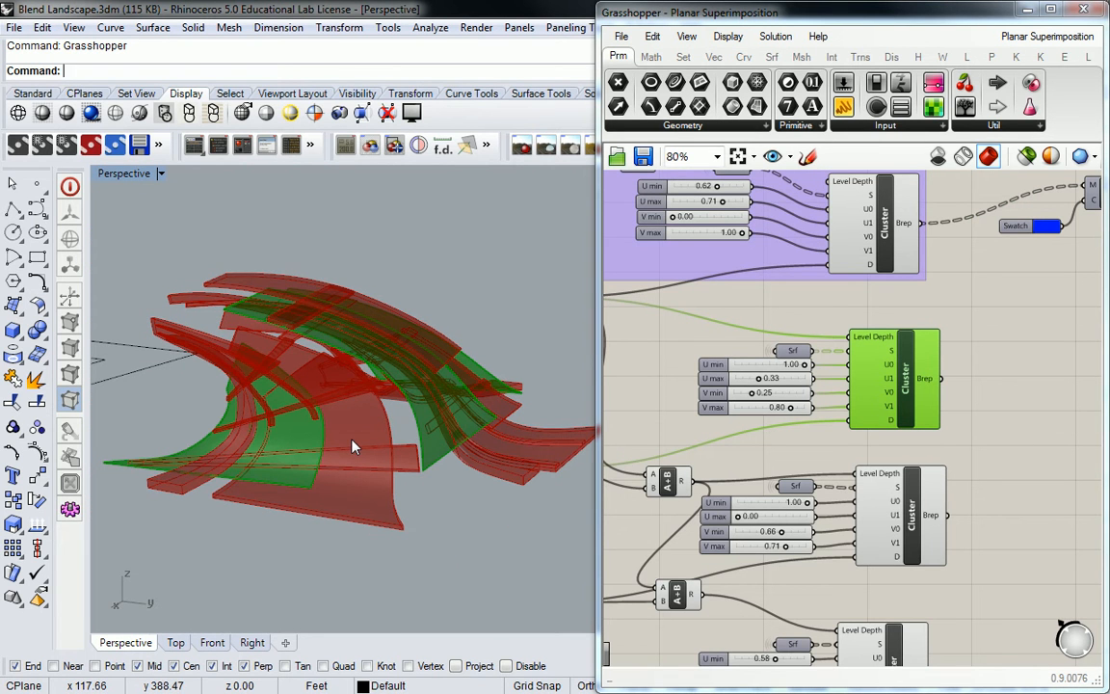
{"action": "right_click_drag", "start_coordinate": [448, 389], "coordinate": [481, 378]}
{"action": "right_click_drag", "start_coordinate": [423, 511], "coordinate": [338, 459]}
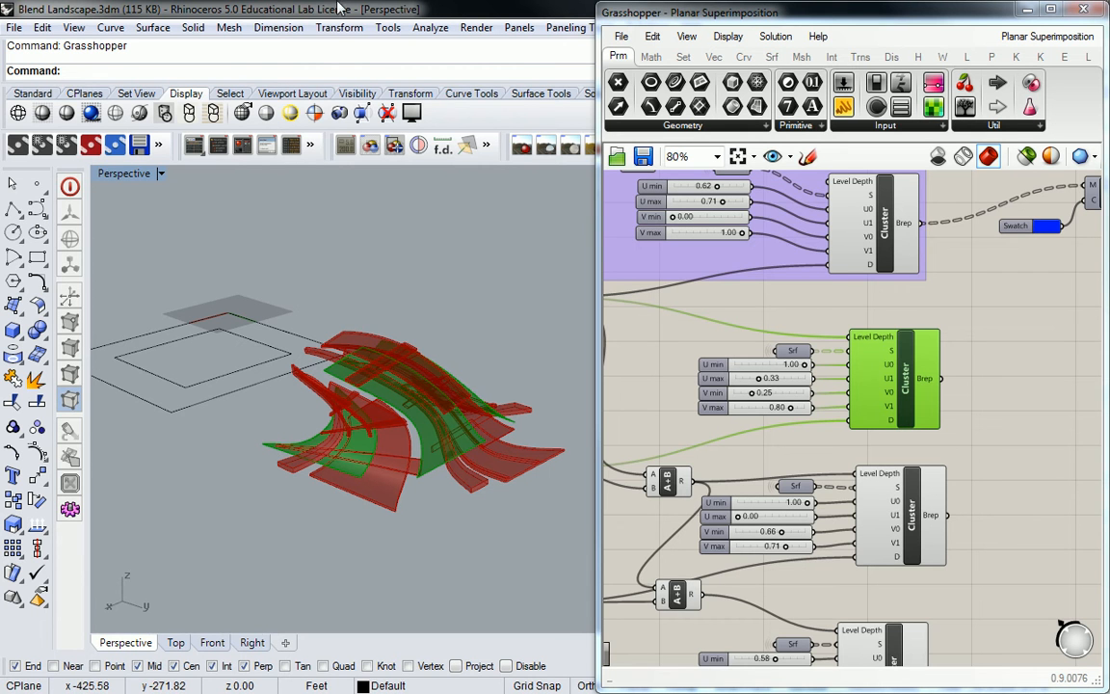
Move the Grasshopper window down to uncover the layer list and rename Layer 03 as OPQ-LS.
{"action": "left_click_drag", "start_coordinate": [927, 2], "coordinate": [927, 422]}
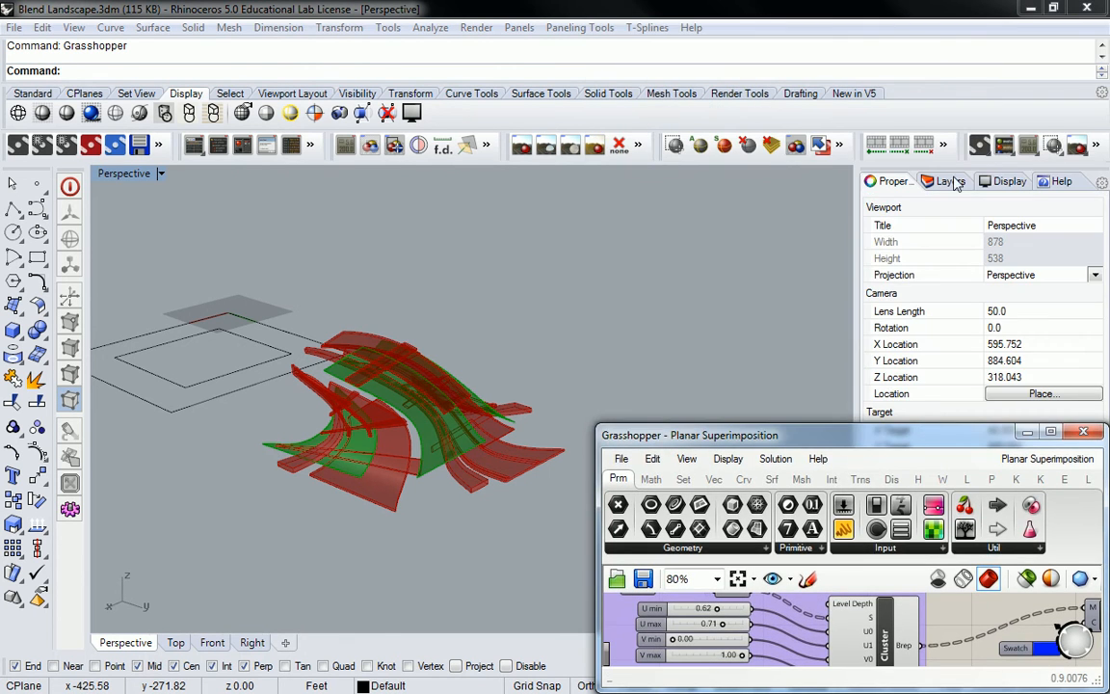
{"action": "left_click", "coordinate": [949, 181]}
{"action": "left_click", "coordinate": [917, 281]}
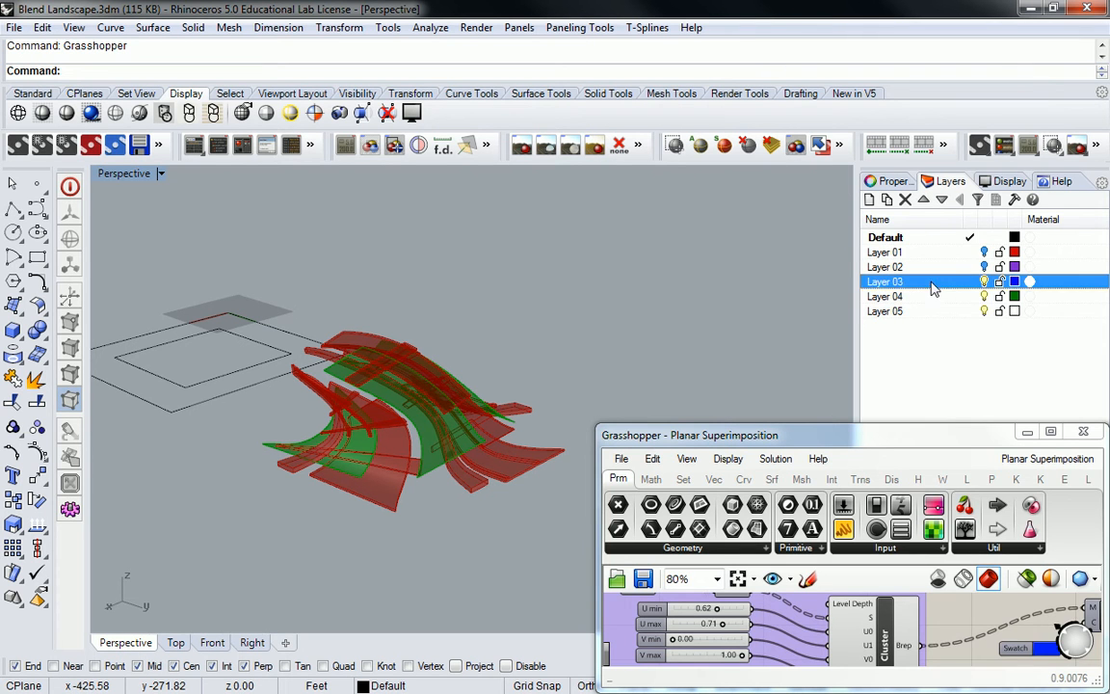
{"action": "right_click", "coordinate": [920, 283]}
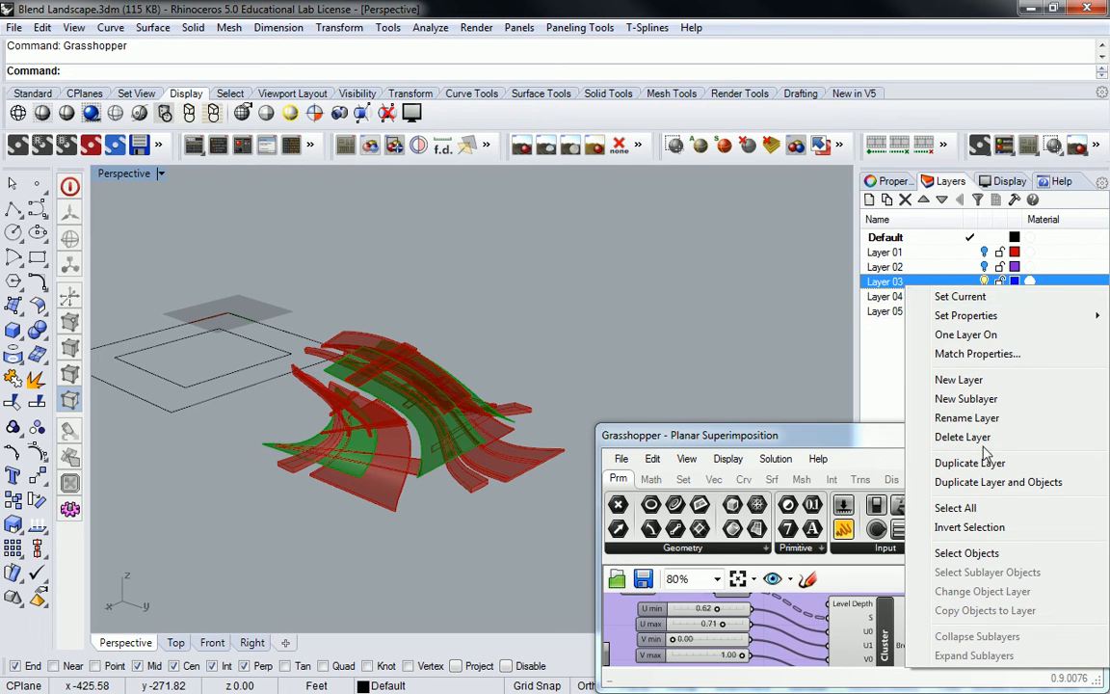
{"action": "left_click", "coordinate": [973, 418]}
{"action": "type", "text": "OPG-LS"}
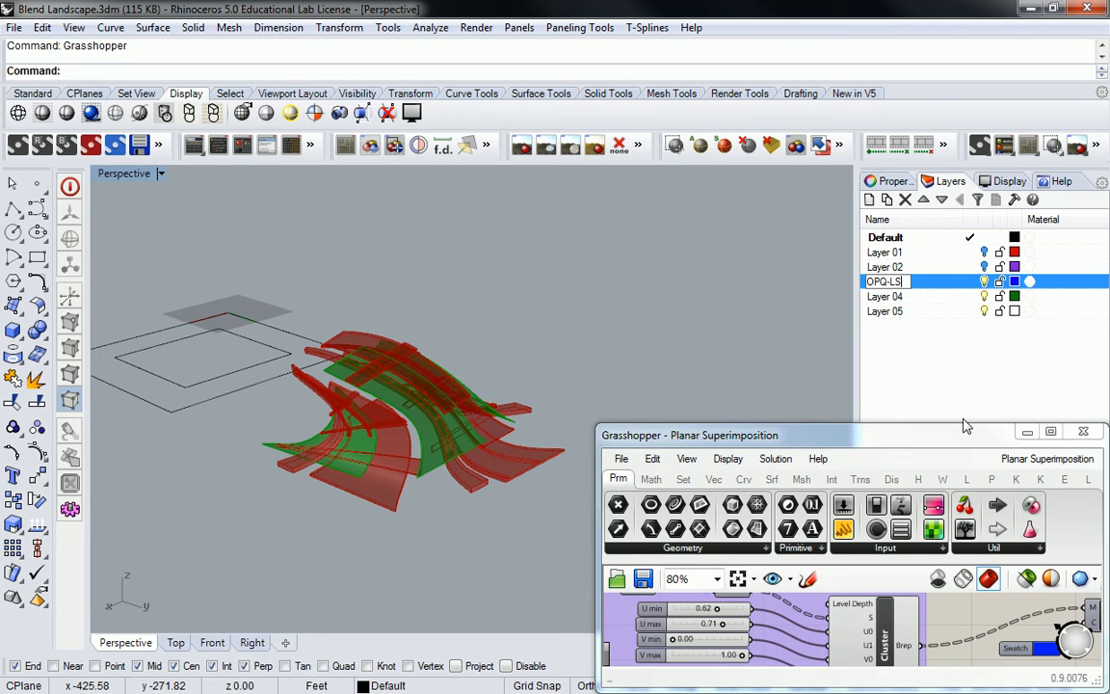
Rename Layer 04 as Everything Else.
{"action": "left_click", "coordinate": [954, 297]}
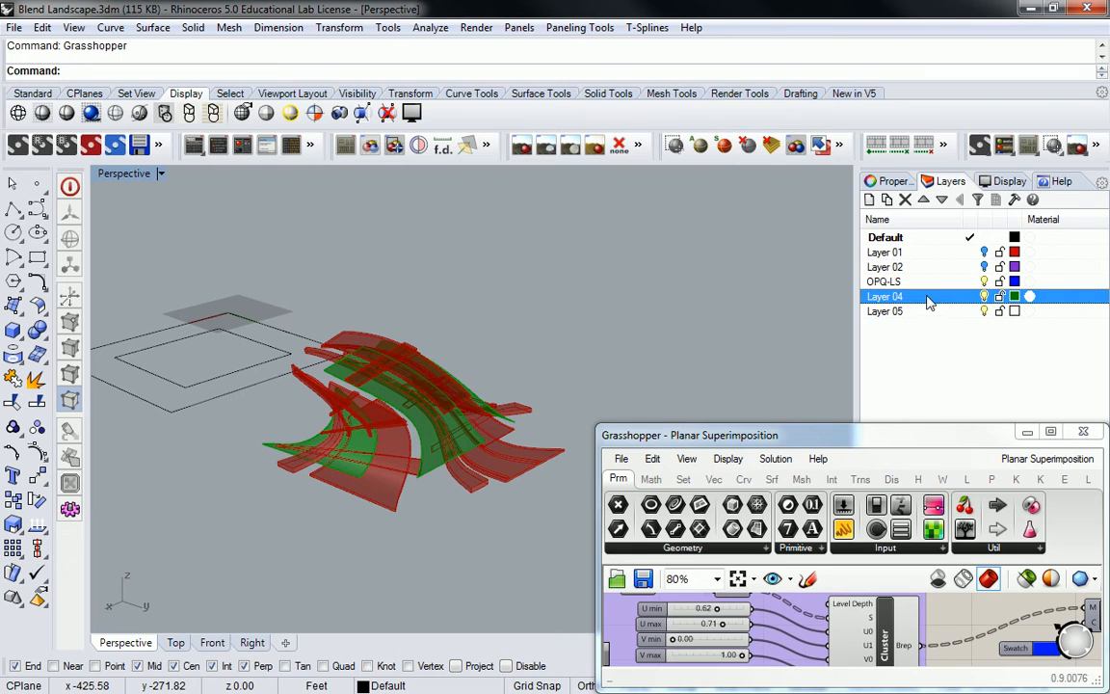
{"action": "right_click", "coordinate": [930, 307]}
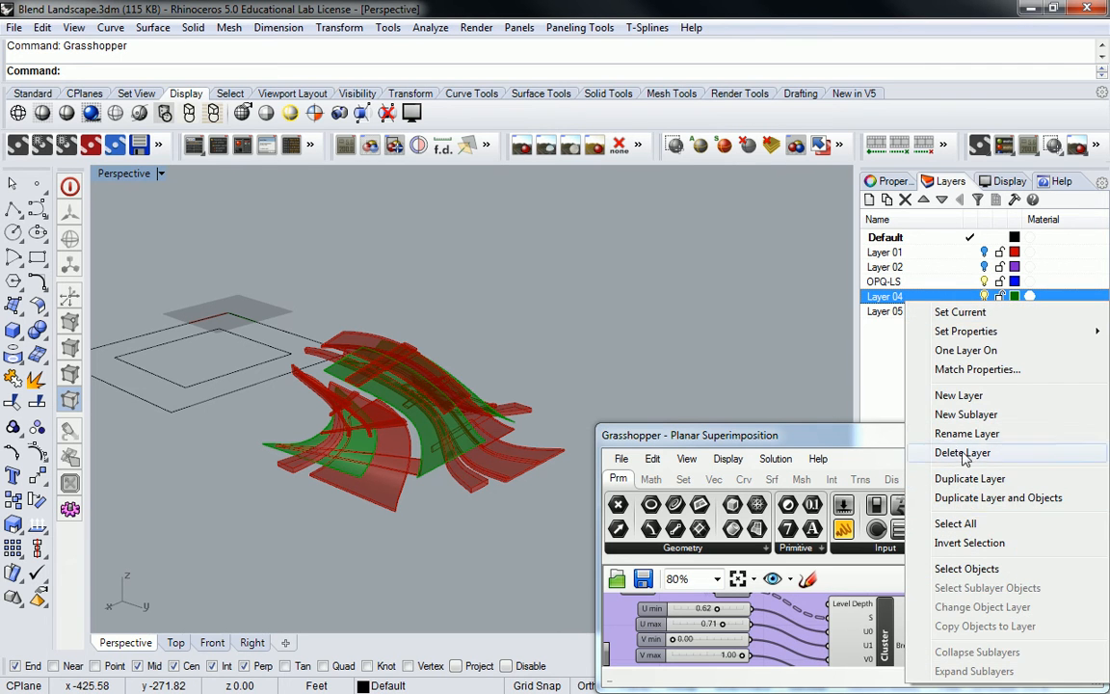
{"action": "left_click", "coordinate": [960, 434]}
{"action": "type", "text": "Eve"}
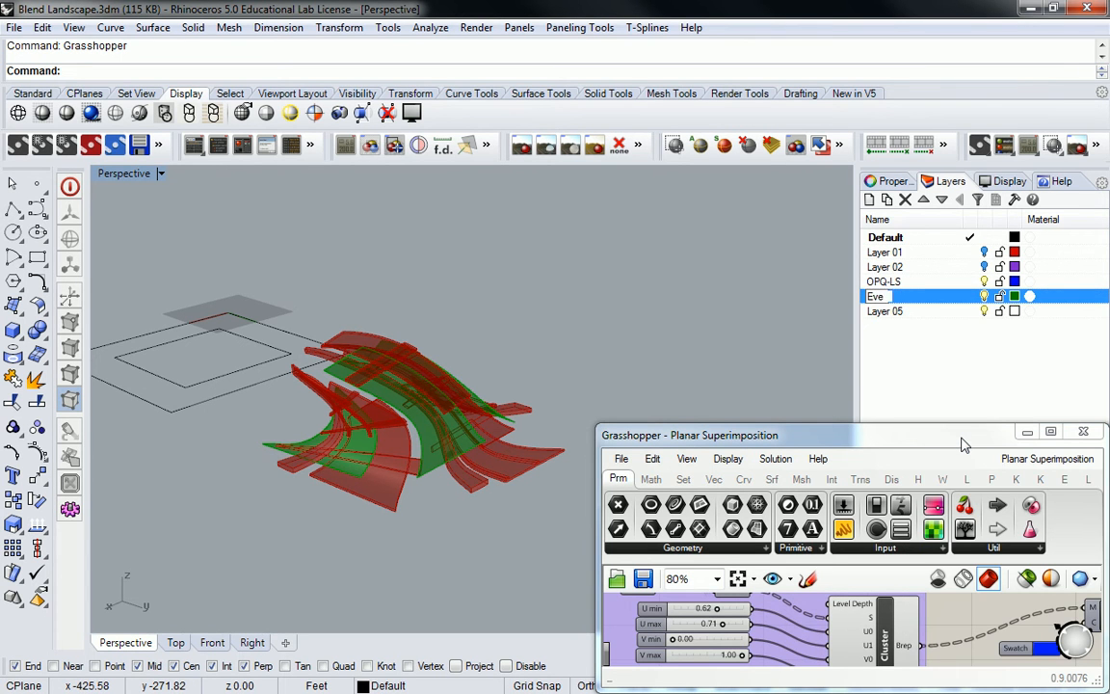
{"action": "type", "text": "rything Else"}
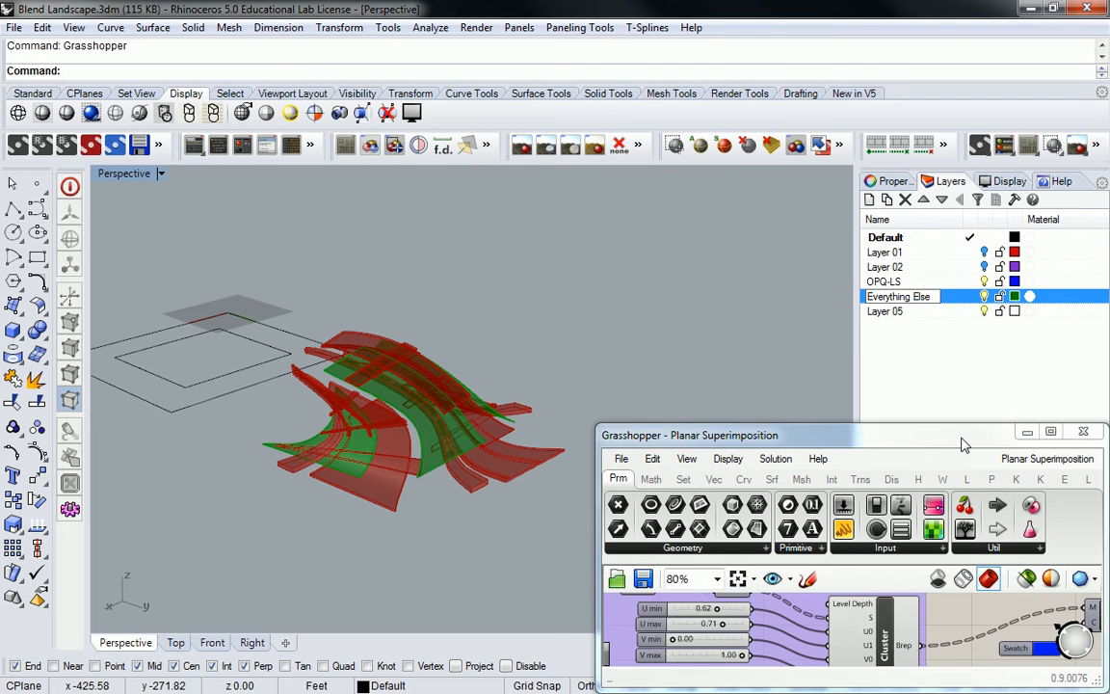
{"action": "left_click", "coordinate": [935, 371]}
Bring the Grasshopper window back up and select the upper clusters one by one to identify their pieces in the model.
{"action": "left_click_drag", "start_coordinate": [936, 426], "coordinate": [915, 10]}
{"action": "left_click", "coordinate": [1018, 332]}
{"action": "scroll", "coordinate": [1019, 330], "scroll_direction": "down", "scroll_amount": 3}
{"action": "right_click_drag", "start_coordinate": [1023, 324], "coordinate": [921, 349]}
{"action": "scroll", "coordinate": [845, 328], "scroll_direction": "up", "scroll_amount": 3}
{"action": "scroll", "coordinate": [852, 330], "scroll_direction": "down", "scroll_amount": 4}
{"action": "right_click_drag", "start_coordinate": [904, 235], "coordinate": [893, 498]}
{"action": "right_click_drag", "start_coordinate": [861, 214], "coordinate": [820, 344]}
{"action": "scroll", "coordinate": [850, 431], "scroll_direction": "down", "scroll_amount": 1}
{"action": "scroll", "coordinate": [819, 275], "scroll_direction": "up", "scroll_amount": 3}
{"action": "left_click", "coordinate": [809, 250]}
{"action": "left_click", "coordinate": [795, 401]}
{"action": "left_click", "coordinate": [946, 433]}
{"action": "left_click", "coordinate": [785, 567]}
{"action": "right_click_drag", "start_coordinate": [347, 410], "coordinate": [424, 434]}
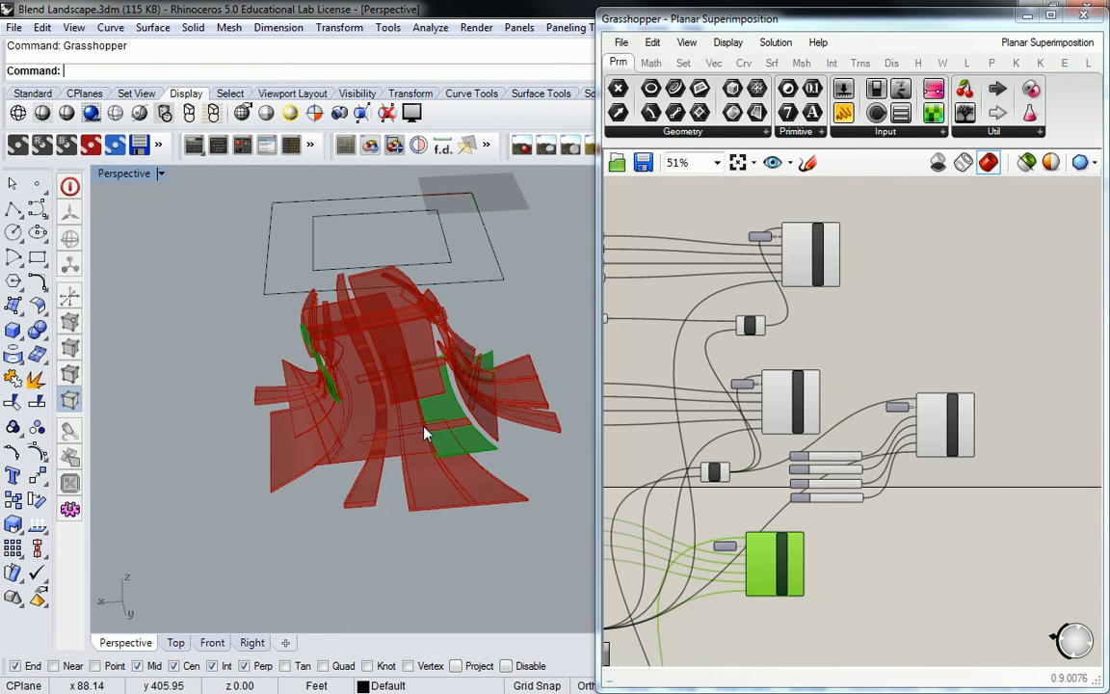
Select the uppermost cluster in this group and bake its geometry onto the OPQ-LS layer.
{"action": "left_click", "coordinate": [819, 277]}
{"action": "scroll", "coordinate": [790, 289], "scroll_direction": "up", "scroll_amount": 3}
{"action": "right_click_drag", "start_coordinate": [424, 423], "coordinate": [459, 438]}
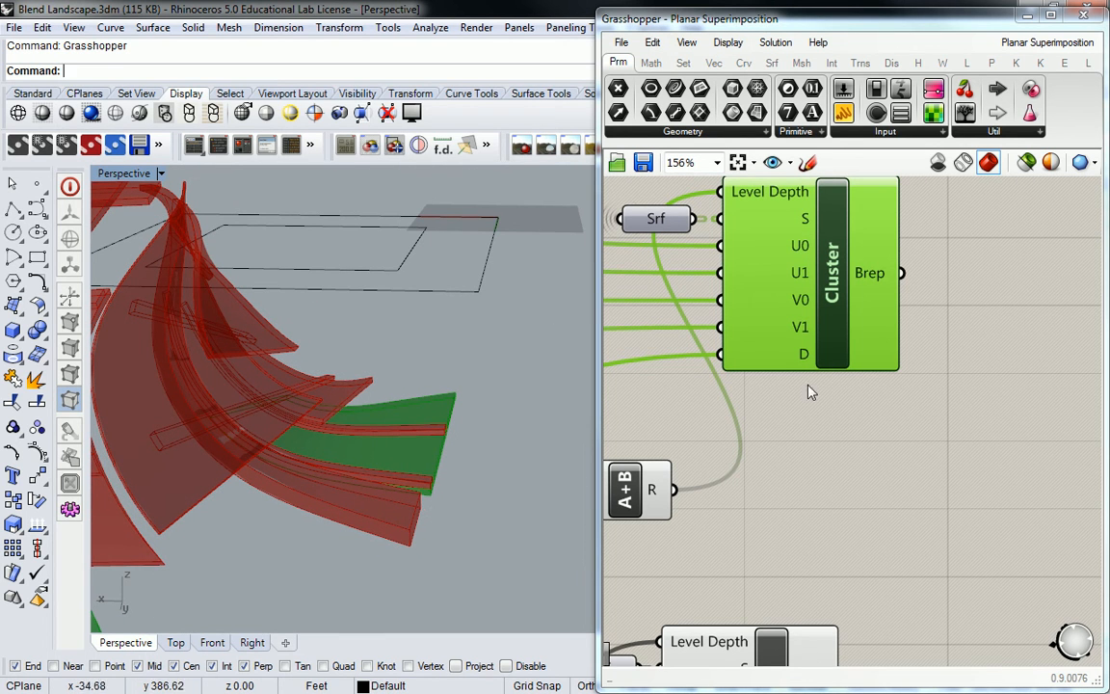
{"action": "right_click", "coordinate": [836, 331]}
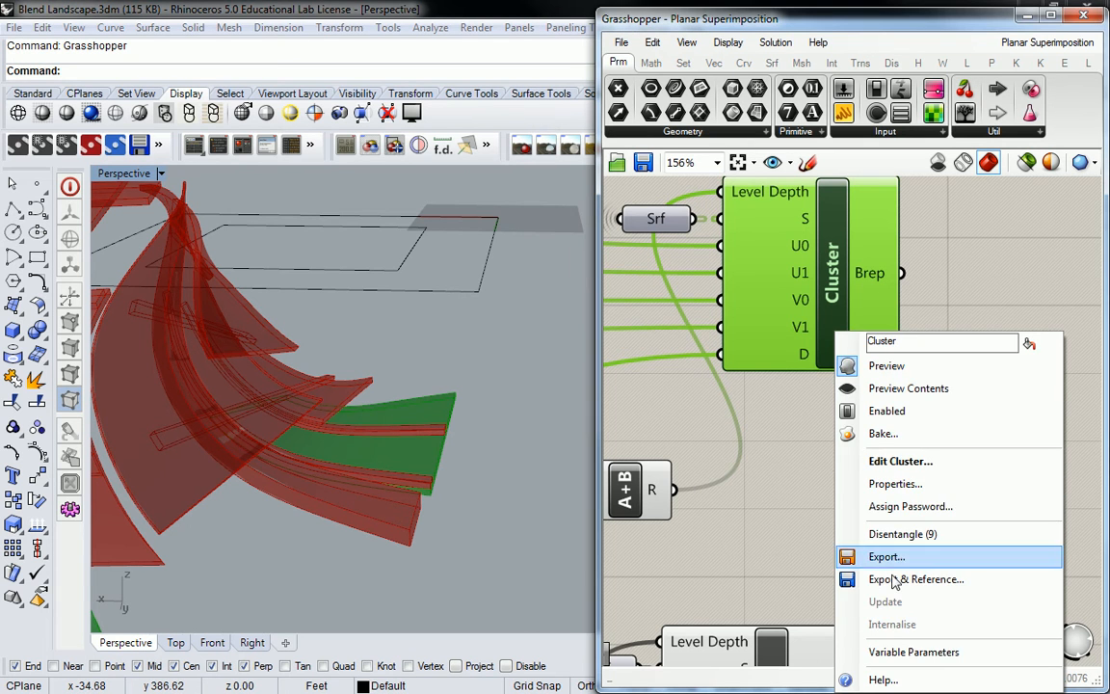
{"action": "left_click", "coordinate": [883, 435]}
{"action": "left_click", "coordinate": [870, 349]}
{"action": "left_click", "coordinate": [906, 601]}
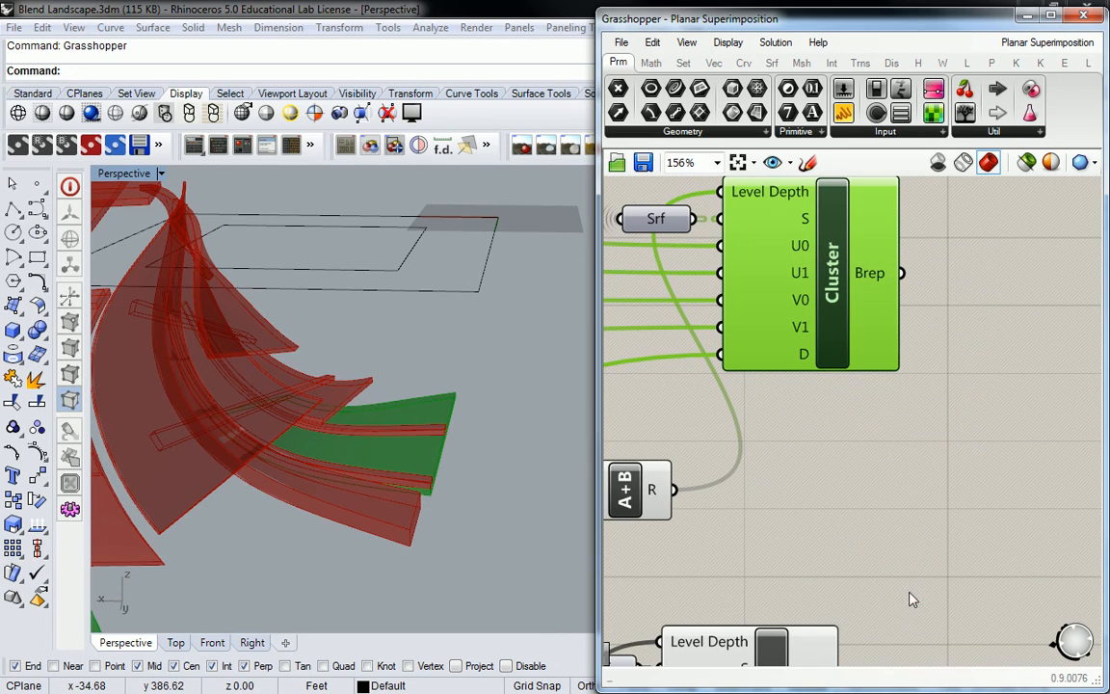
{"action": "right_click_drag", "start_coordinate": [478, 416], "coordinate": [491, 460]}
{"action": "left_click", "coordinate": [809, 455]}
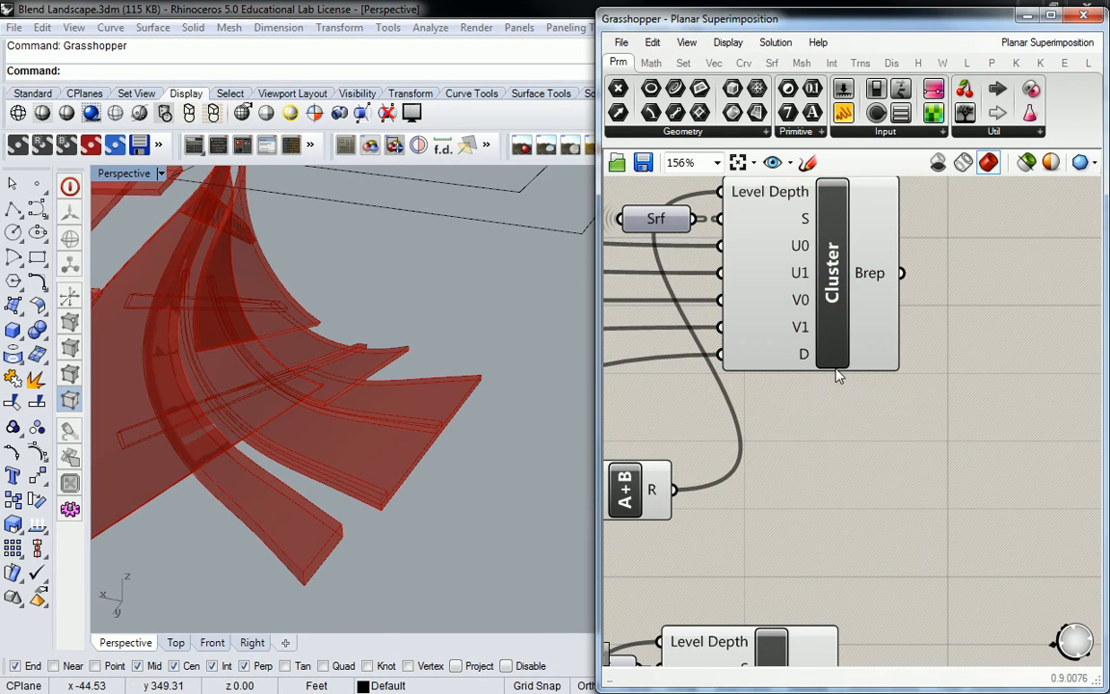
{"action": "left_click", "coordinate": [830, 318]}
{"action": "right_click", "coordinate": [831, 314]}
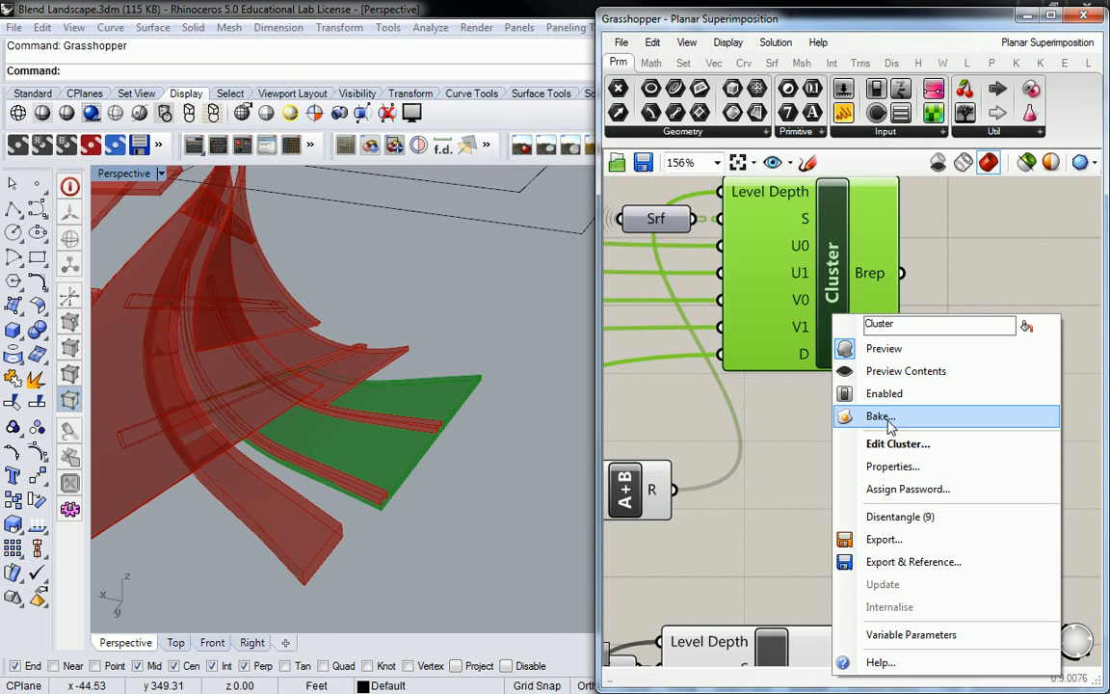
{"action": "double_click", "coordinate": [985, 6]}
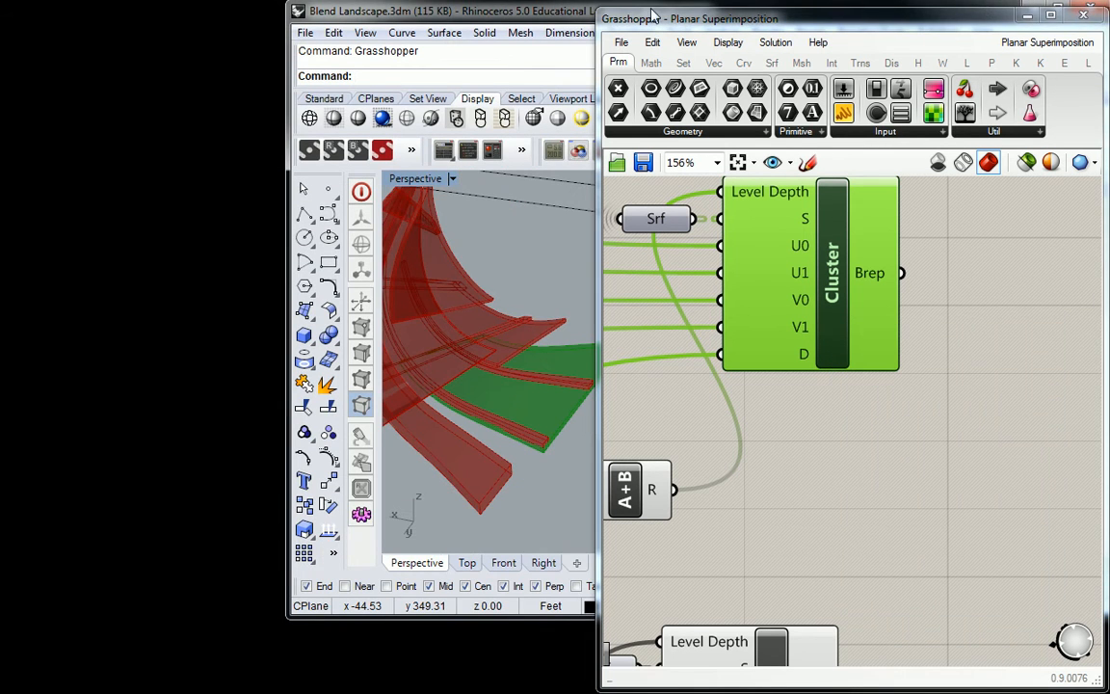
{"action": "left_click_drag", "start_coordinate": [675, 5], "coordinate": [548, 16]}
{"action": "double_click", "coordinate": [556, 31]}
Lower the Grasshopper window slightly and bake the selected cluster again onto the OPQ-LS layer with its colour by layer.
{"action": "left_click_drag", "start_coordinate": [915, 9], "coordinate": [950, 83]}
{"action": "right_click", "coordinate": [829, 332]}
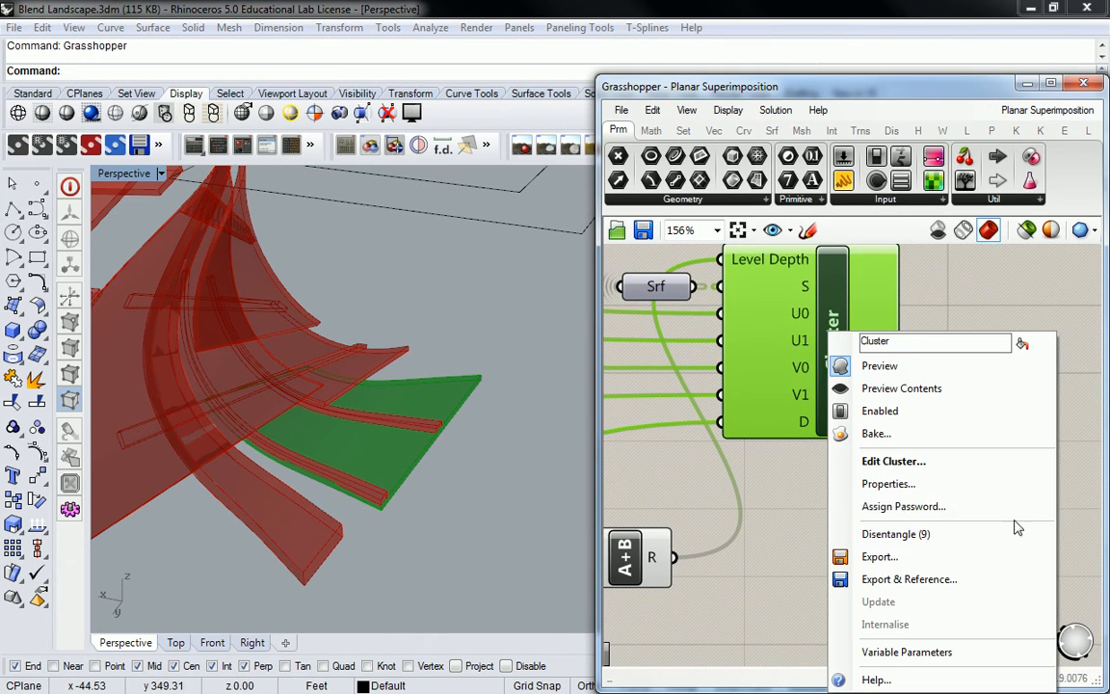
{"action": "left_click", "coordinate": [875, 433]}
{"action": "left_click", "coordinate": [867, 350]}
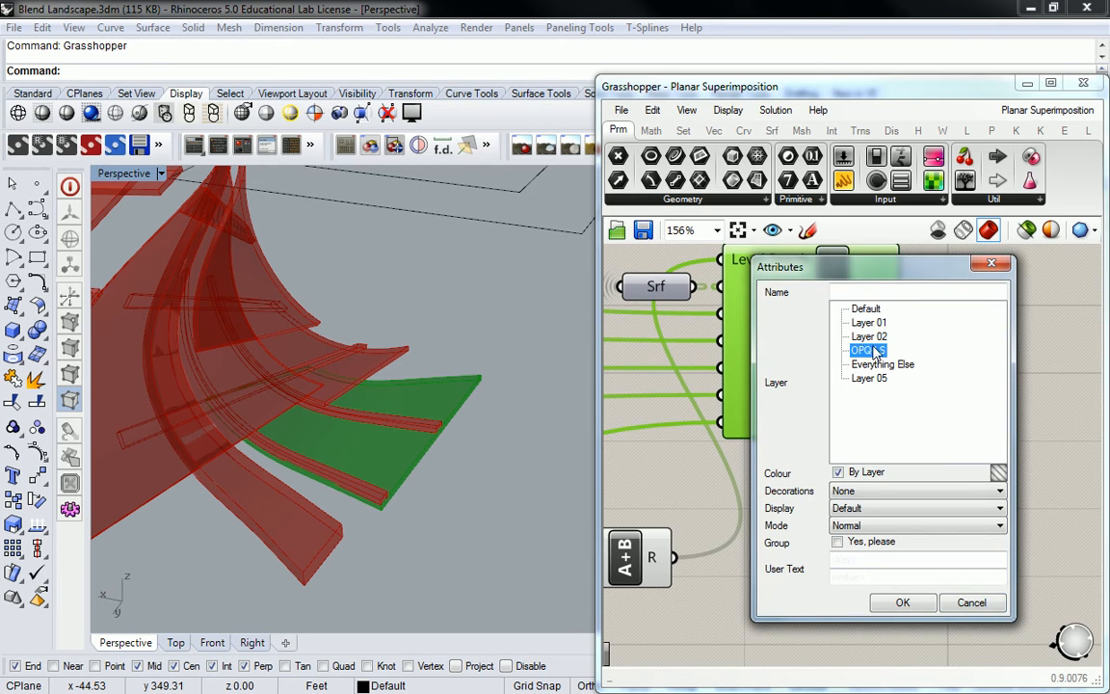
{"action": "left_click", "coordinate": [903, 603]}
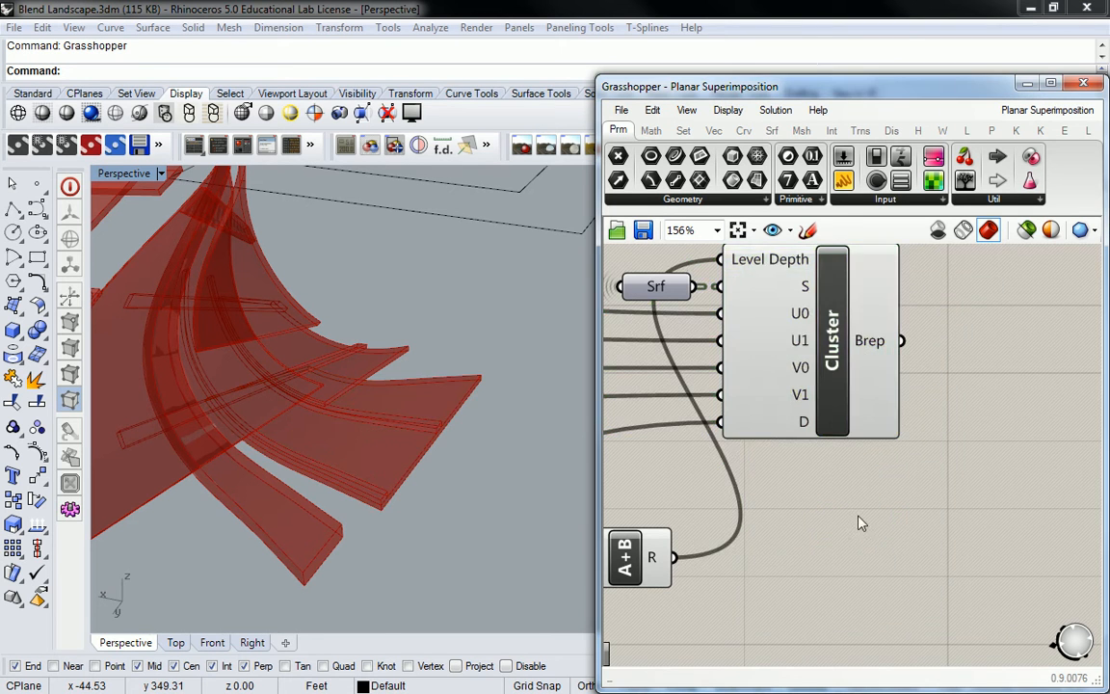
Review the whole model in the viewport and check the data in the baked cluster's Brep output.
{"action": "scroll", "coordinate": [780, 477], "scroll_direction": "down", "scroll_amount": 3}
{"action": "right_click_drag", "start_coordinate": [470, 465], "coordinate": [485, 449]}
{"action": "scroll", "coordinate": [484, 442], "scroll_direction": "down", "scroll_amount": 11}
{"action": "right_click_drag", "start_coordinate": [418, 436], "coordinate": [389, 449]}
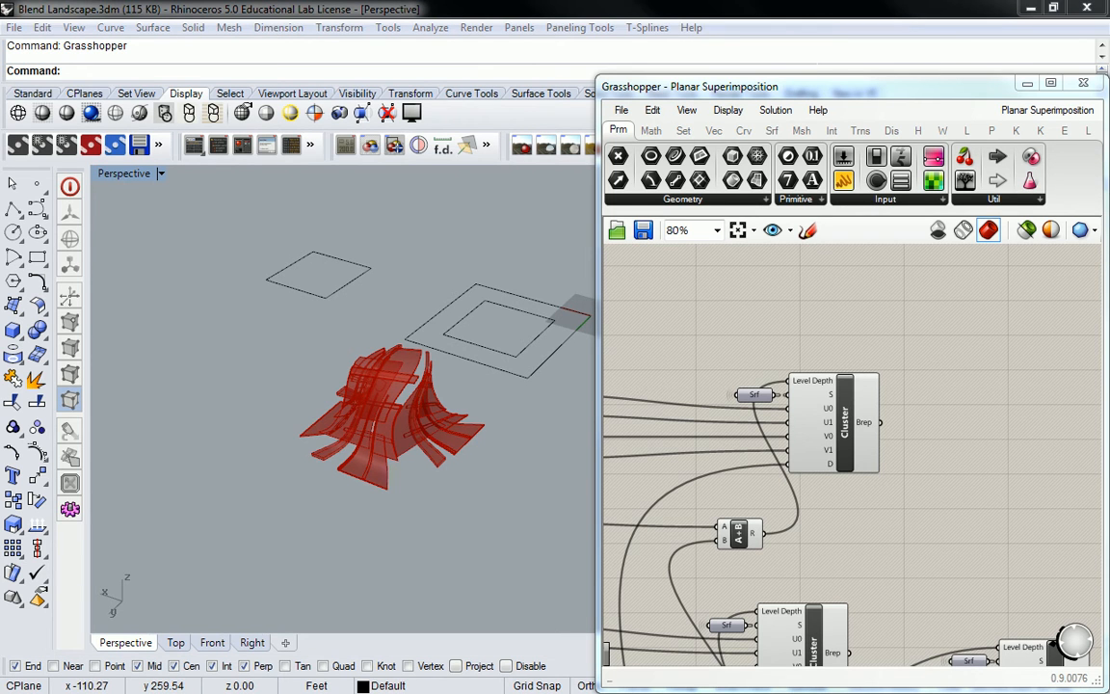
{"action": "scroll", "coordinate": [893, 305], "scroll_direction": "up", "scroll_amount": 5}
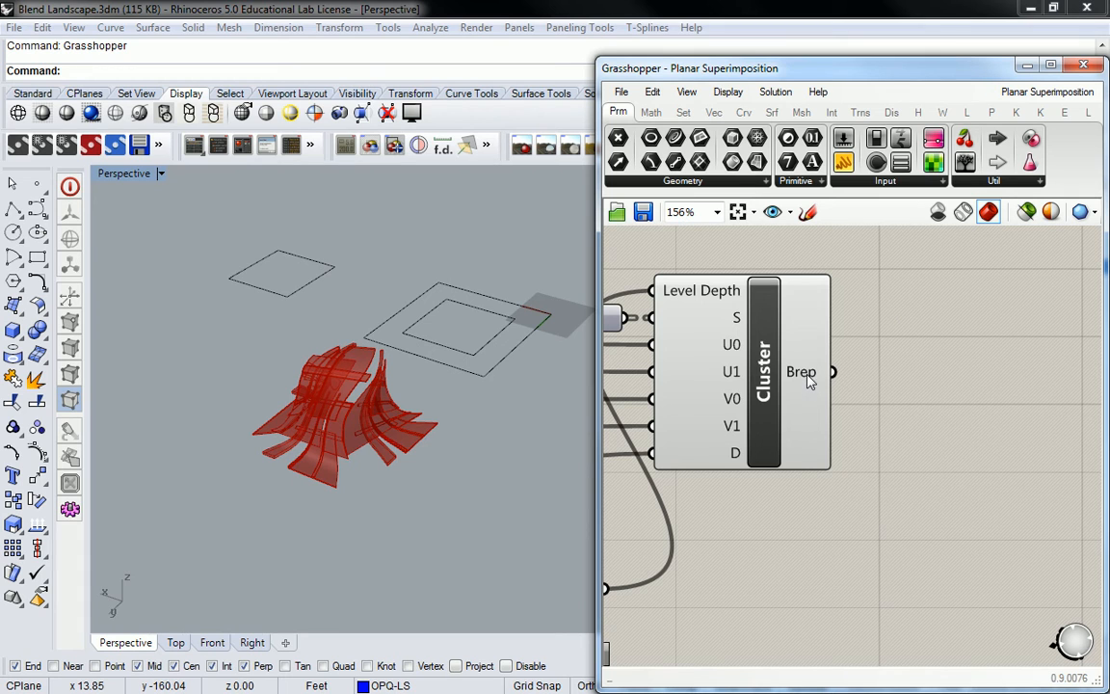
{"action": "mouse_move", "coordinate": [809, 381]}
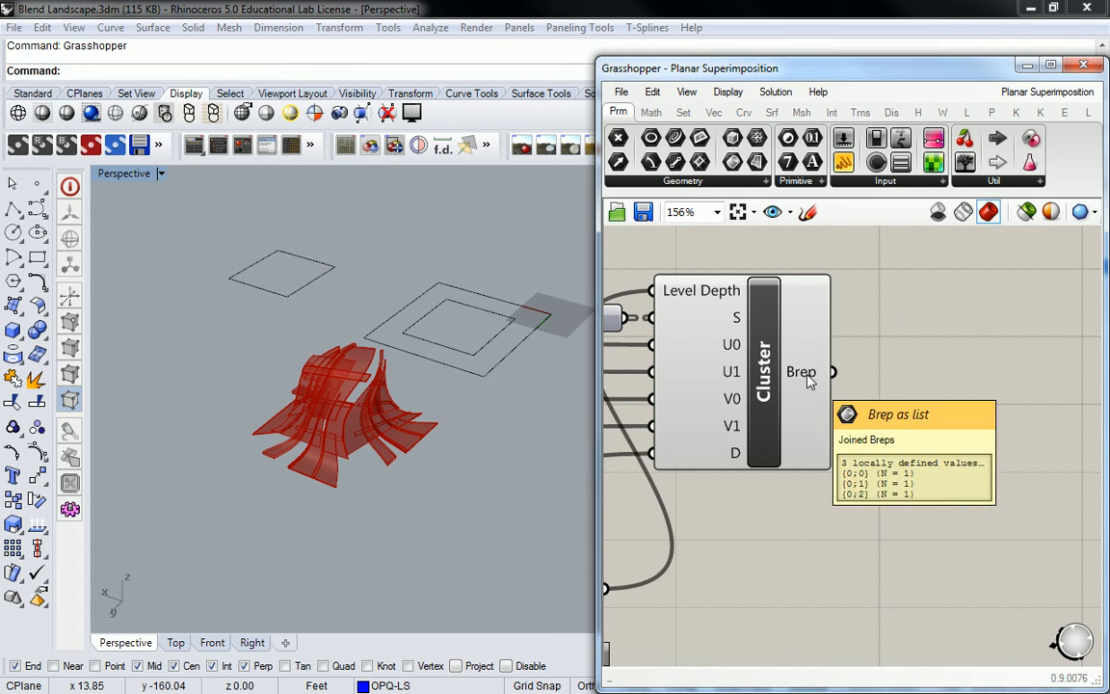
Bake the cluster's Brep output onto the OPQ-LS layer and inspect the baked strips from several sides.
{"action": "right_click", "coordinate": [809, 381]}
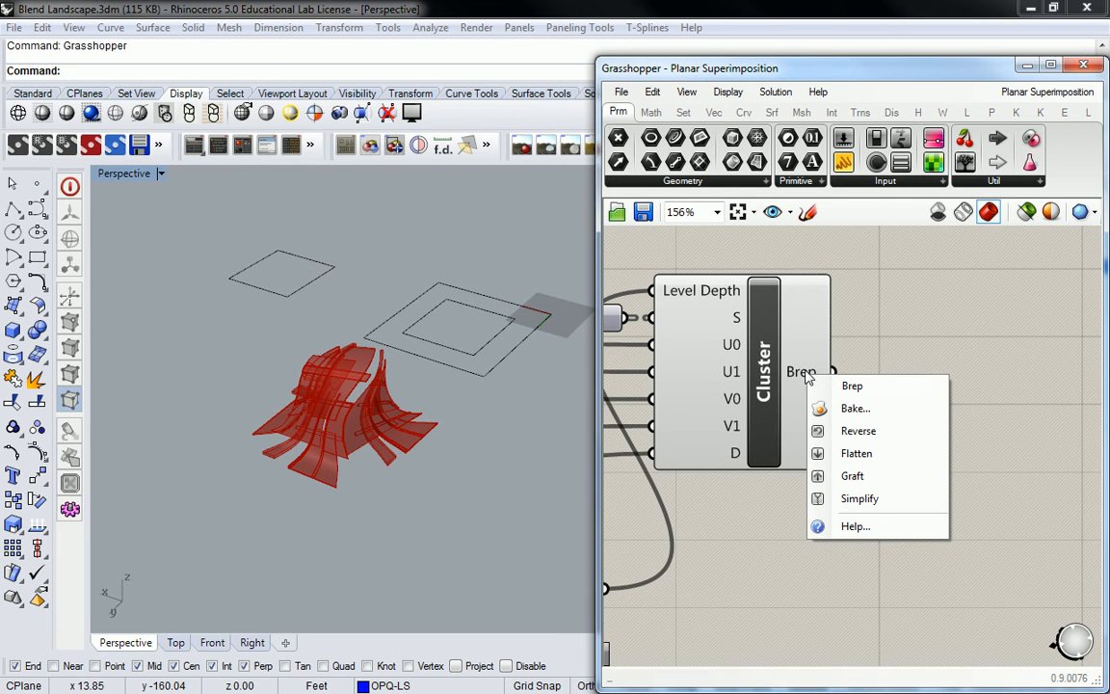
{"action": "left_click", "coordinate": [852, 408]}
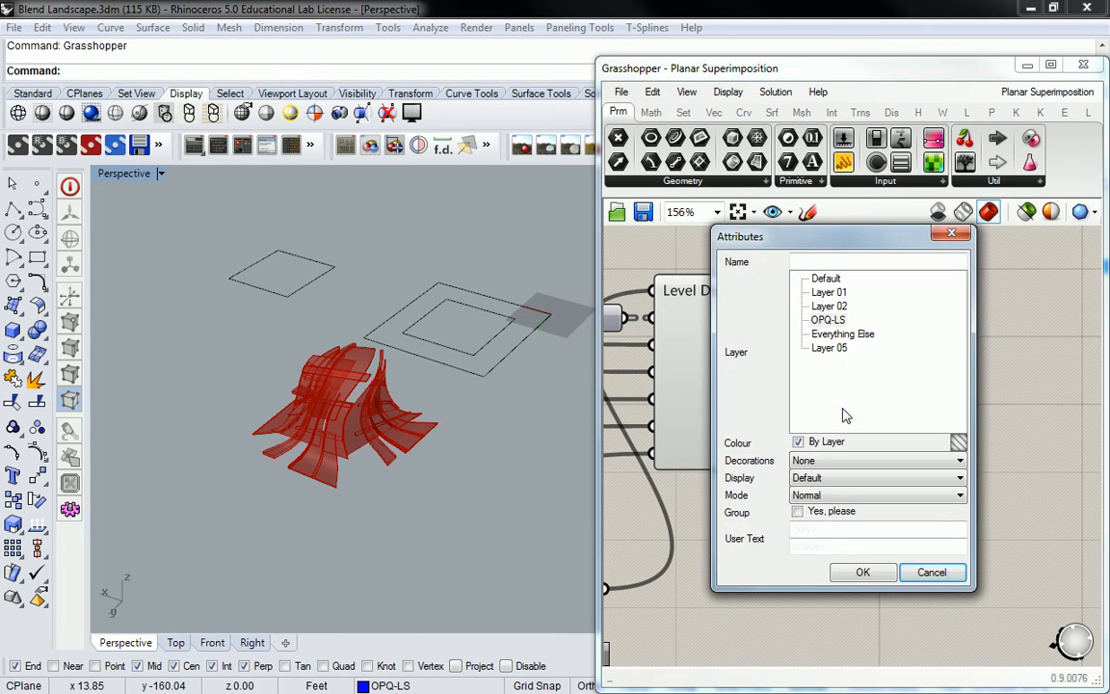
{"action": "left_click", "coordinate": [827, 319]}
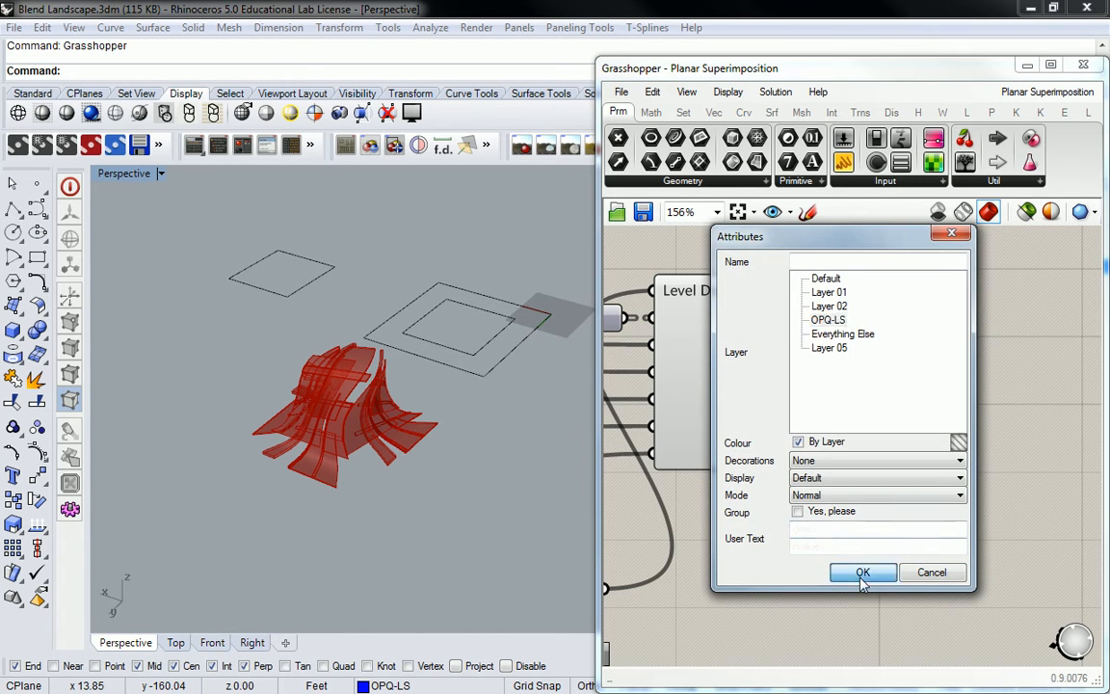
{"action": "left_click", "coordinate": [862, 573]}
{"action": "left_click", "coordinate": [409, 438]}
{"action": "scroll", "coordinate": [414, 438], "scroll_direction": "up", "scroll_amount": 6}
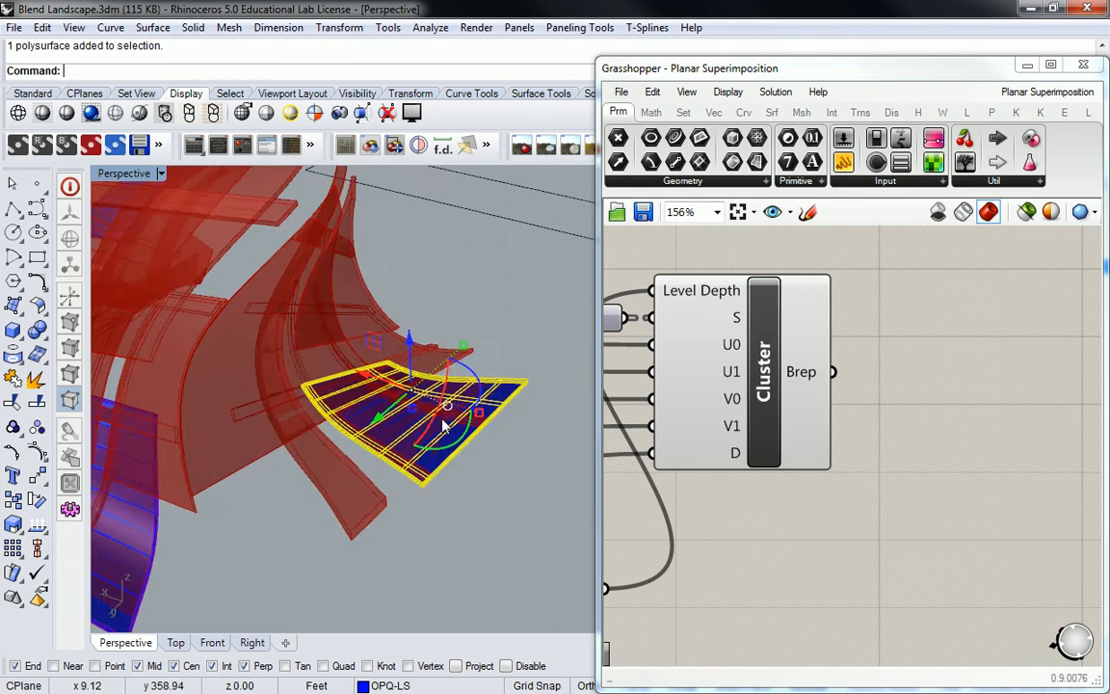
{"action": "right_click_drag", "start_coordinate": [334, 435], "coordinate": [328, 442]}
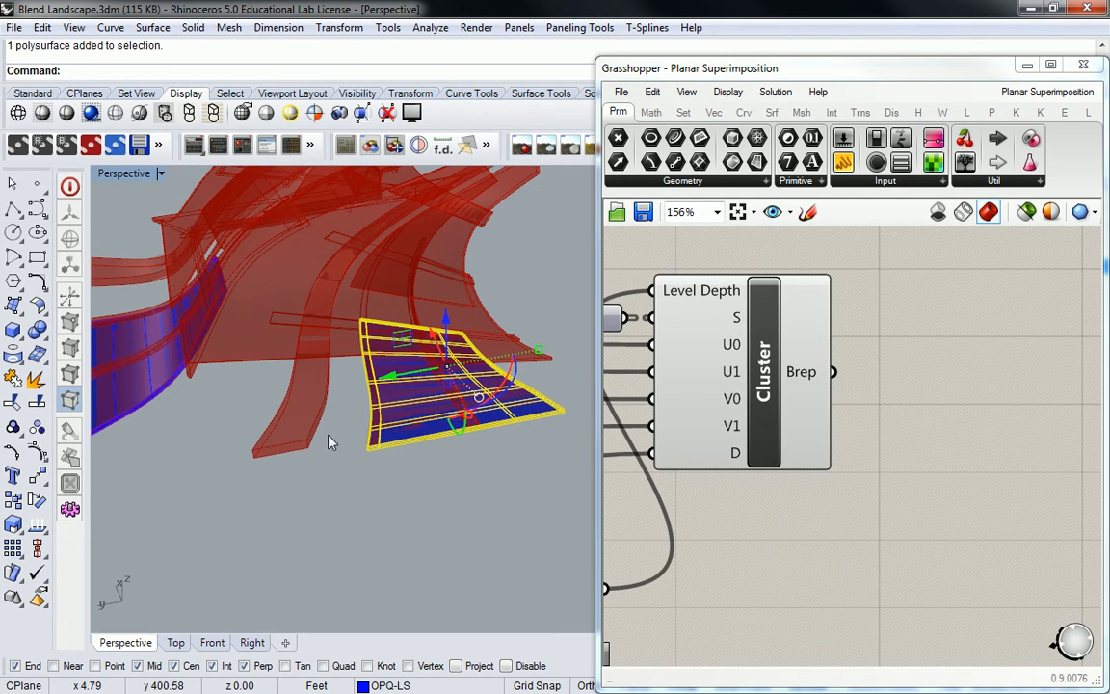
{"action": "left_click", "coordinate": [486, 511]}
{"action": "scroll", "coordinate": [409, 444], "scroll_direction": "down", "scroll_amount": 6}
{"action": "right_click_drag", "start_coordinate": [404, 446], "coordinate": [454, 425]}
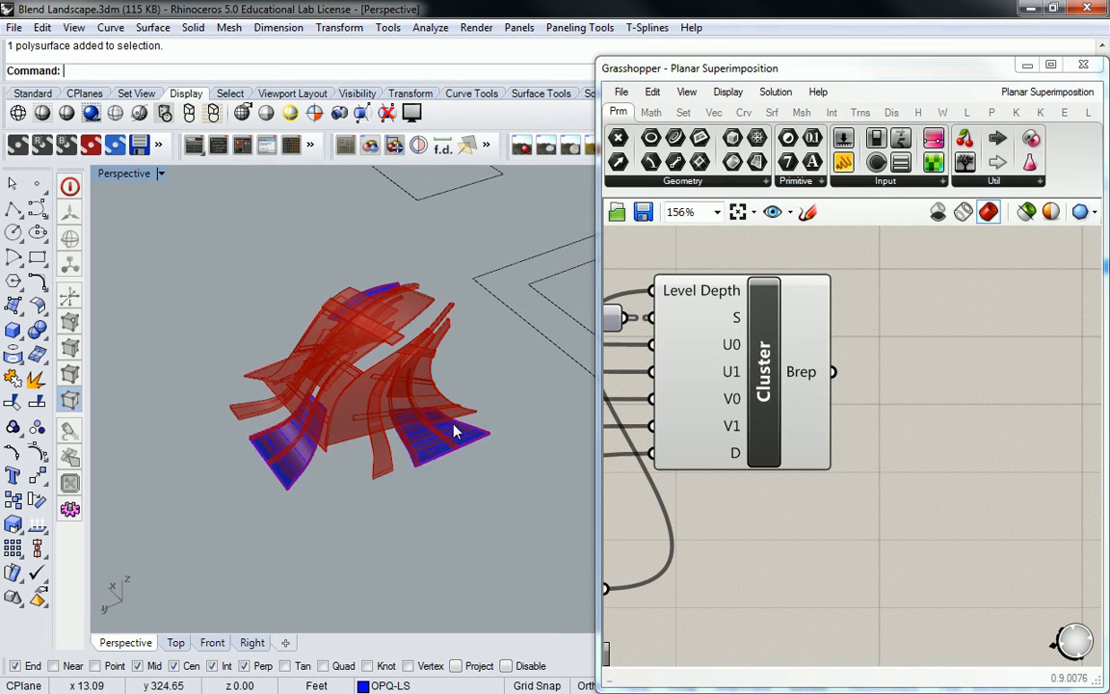
Select the cluster directly above the U min to V max sliders and locate its narrow strips in the model.
{"action": "left_click", "coordinate": [782, 457]}
{"action": "scroll", "coordinate": [788, 480], "scroll_direction": "down", "scroll_amount": 4}
{"action": "right_click_drag", "start_coordinate": [817, 542], "coordinate": [845, 337]}
{"action": "left_click", "coordinate": [819, 371]}
{"action": "left_click", "coordinate": [769, 436]}
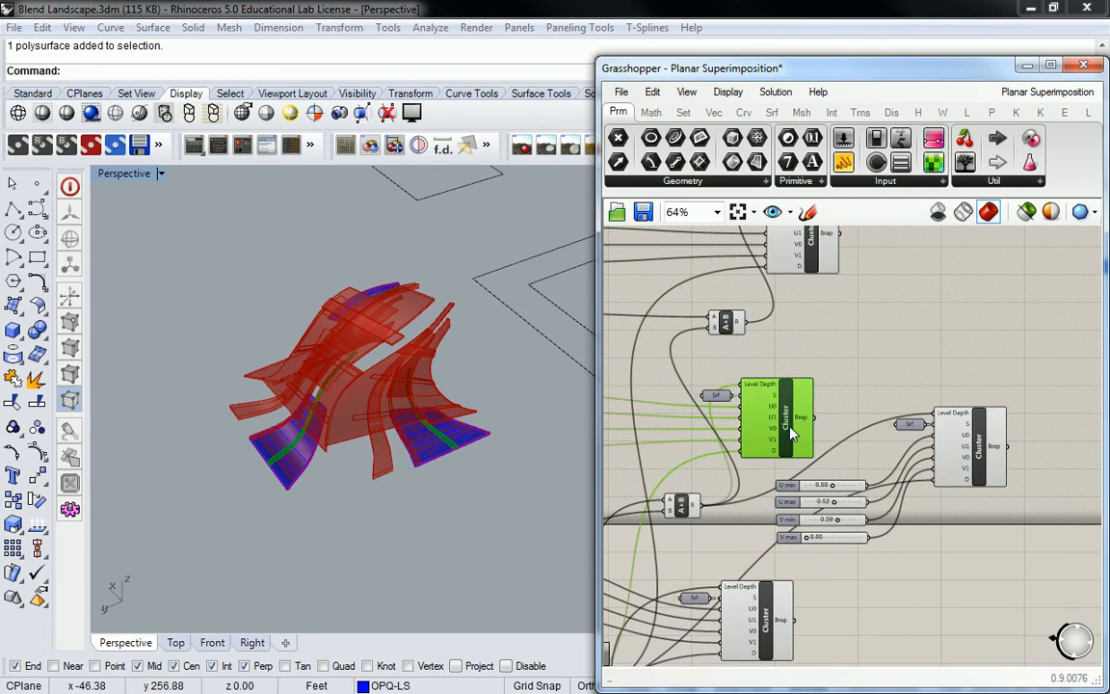
{"action": "scroll", "coordinate": [770, 442], "scroll_direction": "up", "scroll_amount": 3}
{"action": "scroll", "coordinate": [438, 462], "scroll_direction": "up", "scroll_amount": 5}
{"action": "right_click_drag", "start_coordinate": [432, 451], "coordinate": [485, 426]}
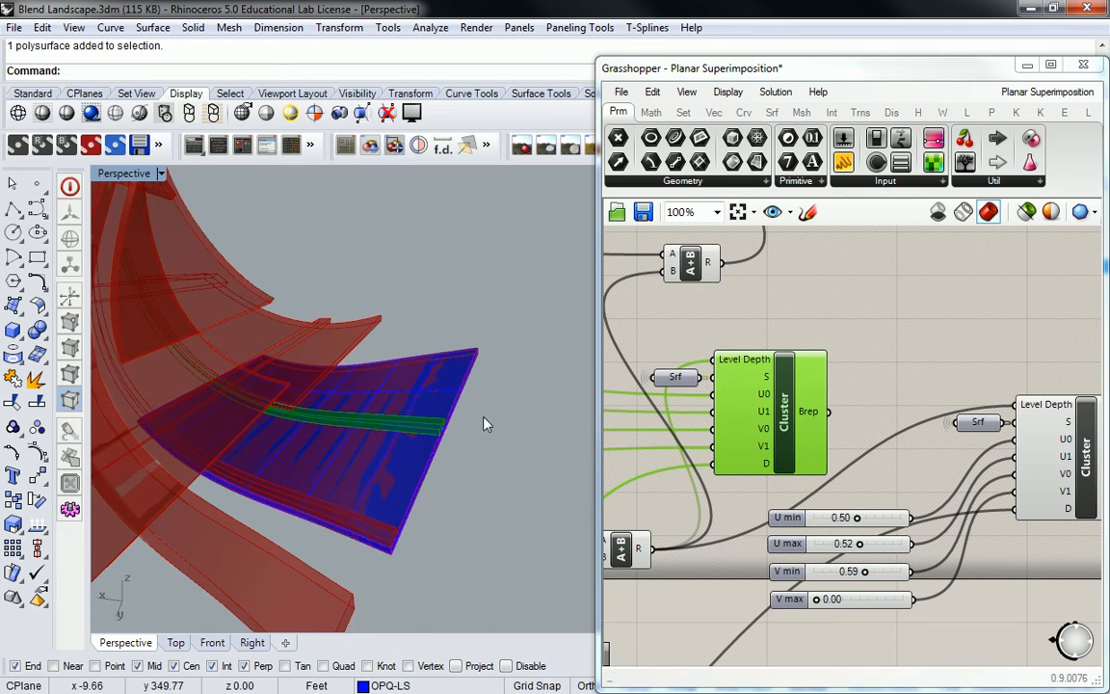
Bake the selected cluster's Brep output onto the OPQ-LS layer with its colour by layer.
{"action": "right_click", "coordinate": [793, 411]}
{"action": "left_click", "coordinate": [833, 308]}
{"action": "left_click", "coordinate": [732, 381]}
{"action": "right_click", "coordinate": [808, 409]}
{"action": "left_click", "coordinate": [863, 439]}
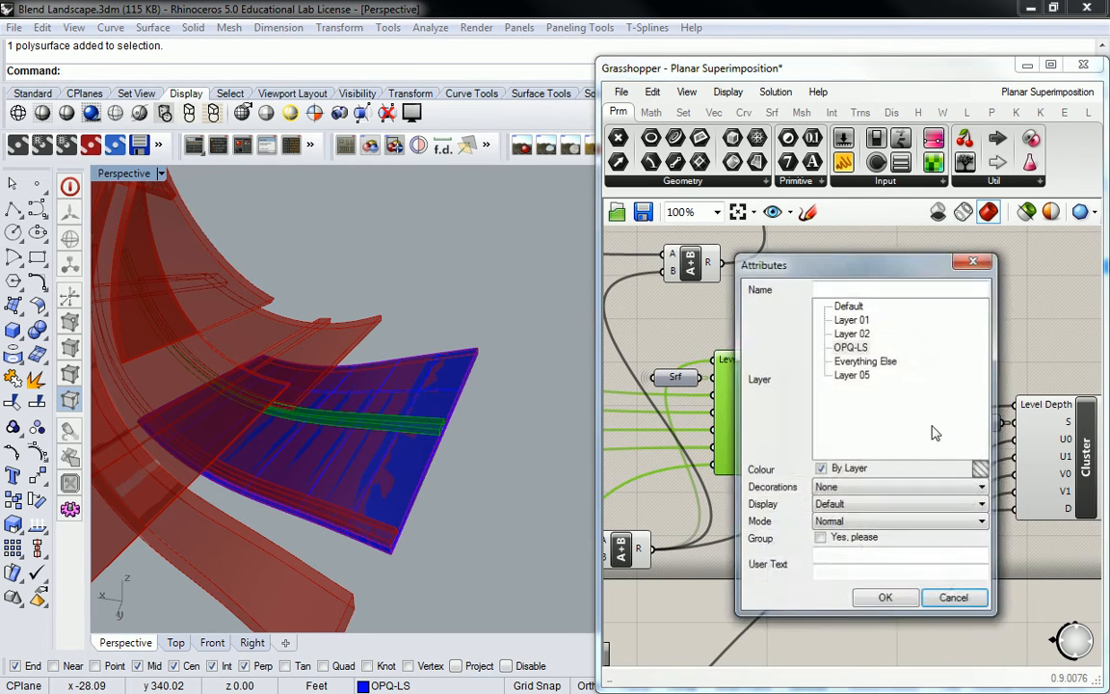
{"action": "left_click", "coordinate": [851, 347]}
{"action": "left_click", "coordinate": [884, 594]}
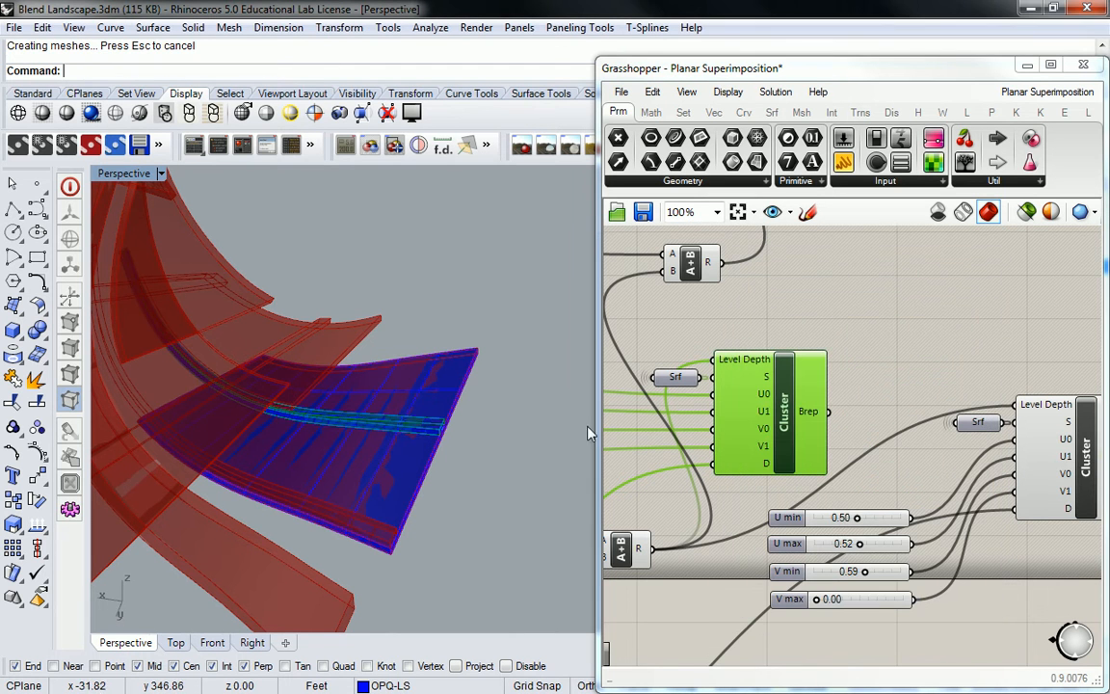
{"action": "right_click_drag", "start_coordinate": [513, 394], "coordinate": [488, 435]}
Select the cluster fed by the visible U min, U max, V min and V max sliders and bake its Brep output onto the OPQ-LS layer.
{"action": "left_click", "coordinate": [915, 337]}
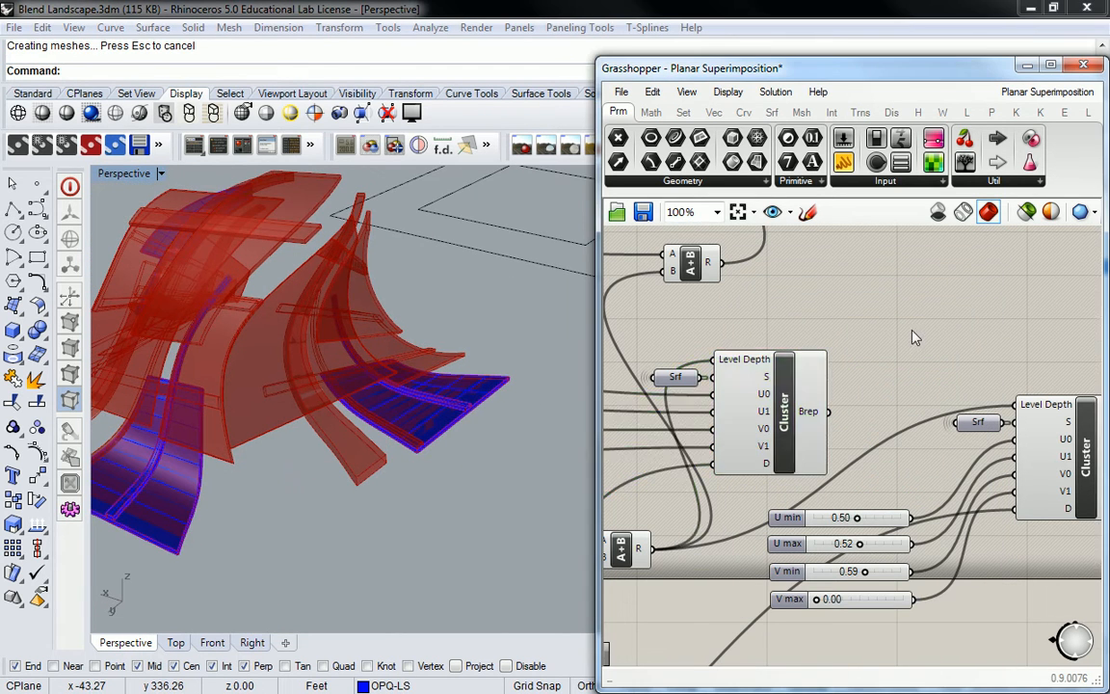
{"action": "scroll", "coordinate": [833, 256], "scroll_direction": "down", "scroll_amount": 2}
{"action": "left_click", "coordinate": [987, 318]}
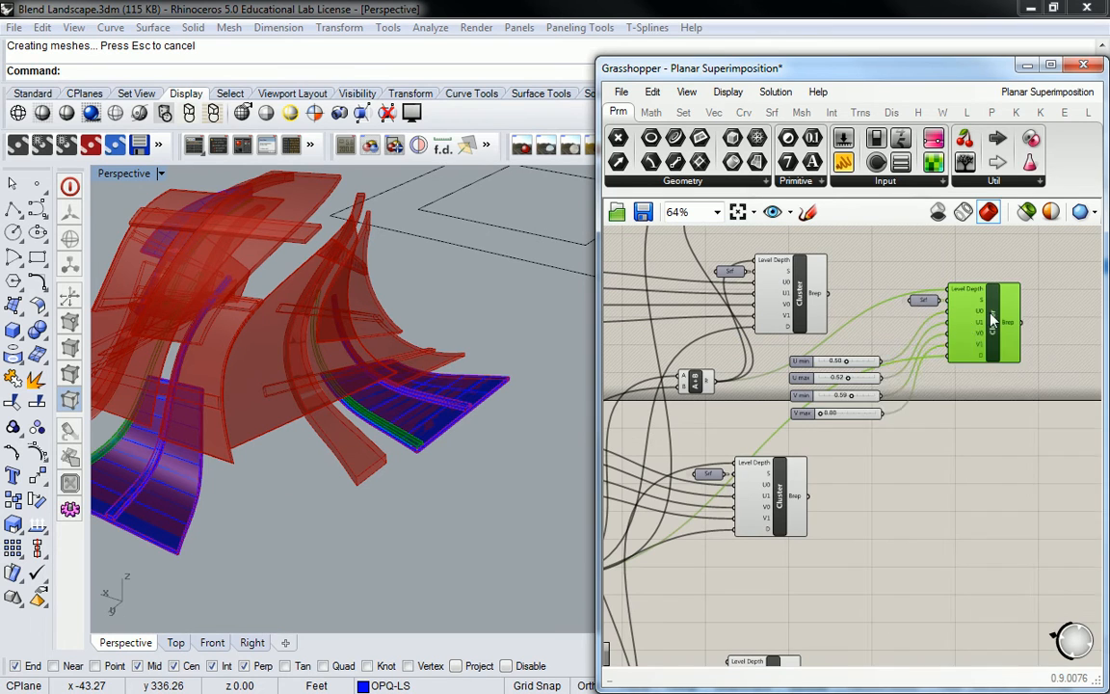
{"action": "right_click", "coordinate": [993, 320]}
{"action": "left_click", "coordinate": [940, 420]}
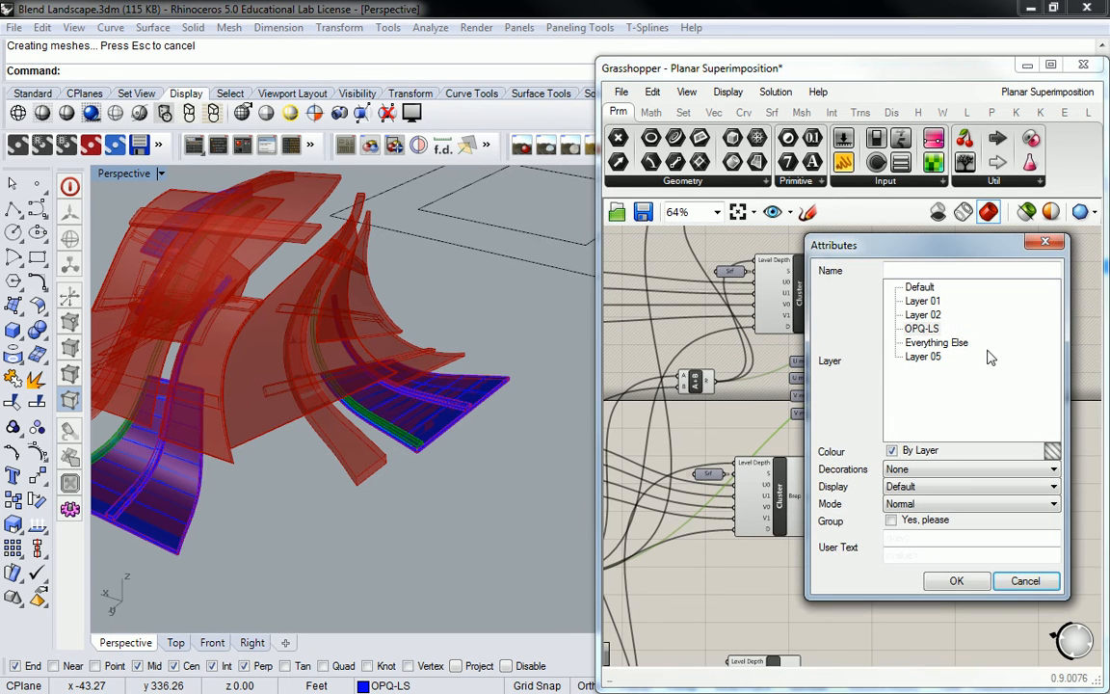
{"action": "left_click", "coordinate": [1044, 242]}
{"action": "right_click", "coordinate": [1007, 326]}
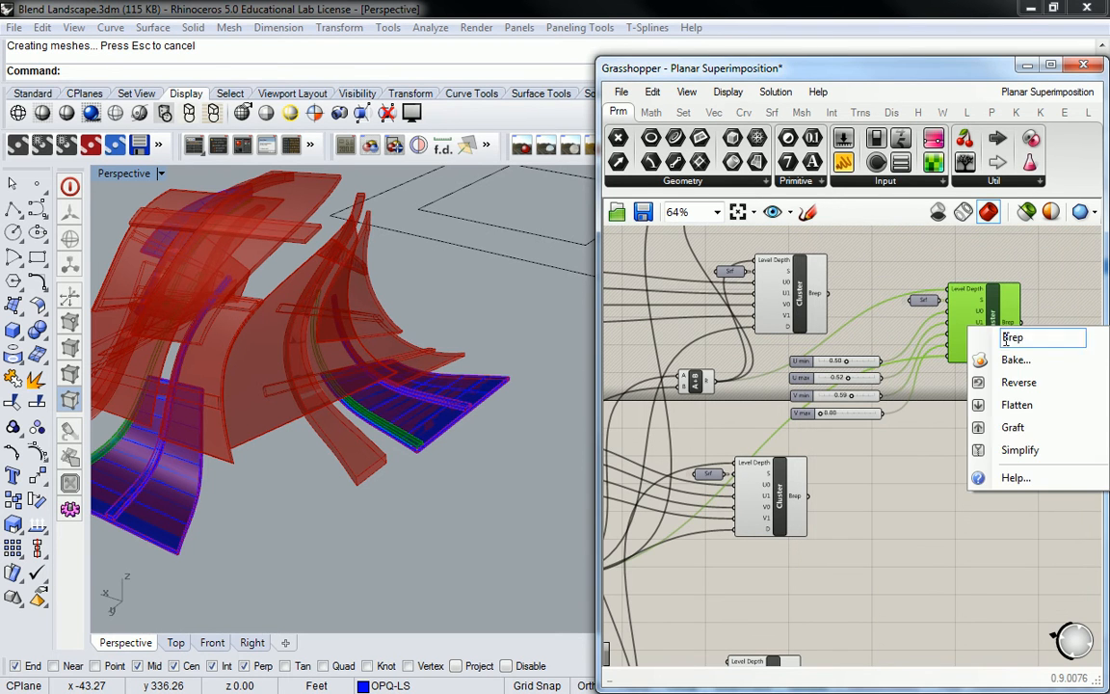
{"action": "left_click", "coordinate": [1013, 359]}
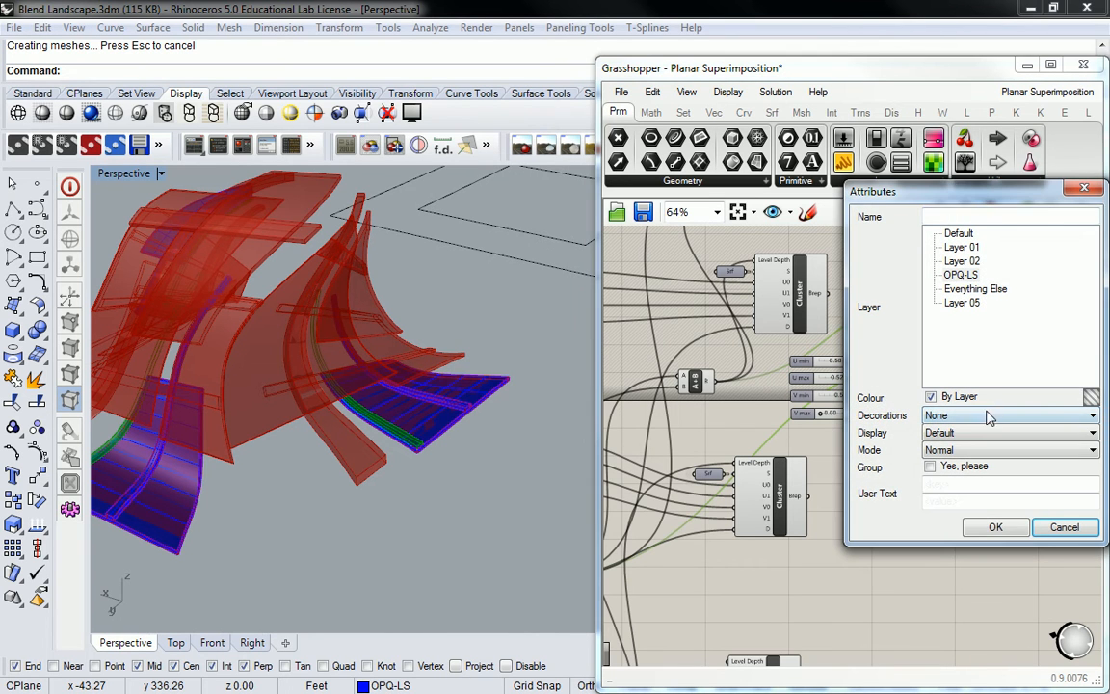
{"action": "left_click", "coordinate": [960, 275]}
{"action": "left_click", "coordinate": [995, 527]}
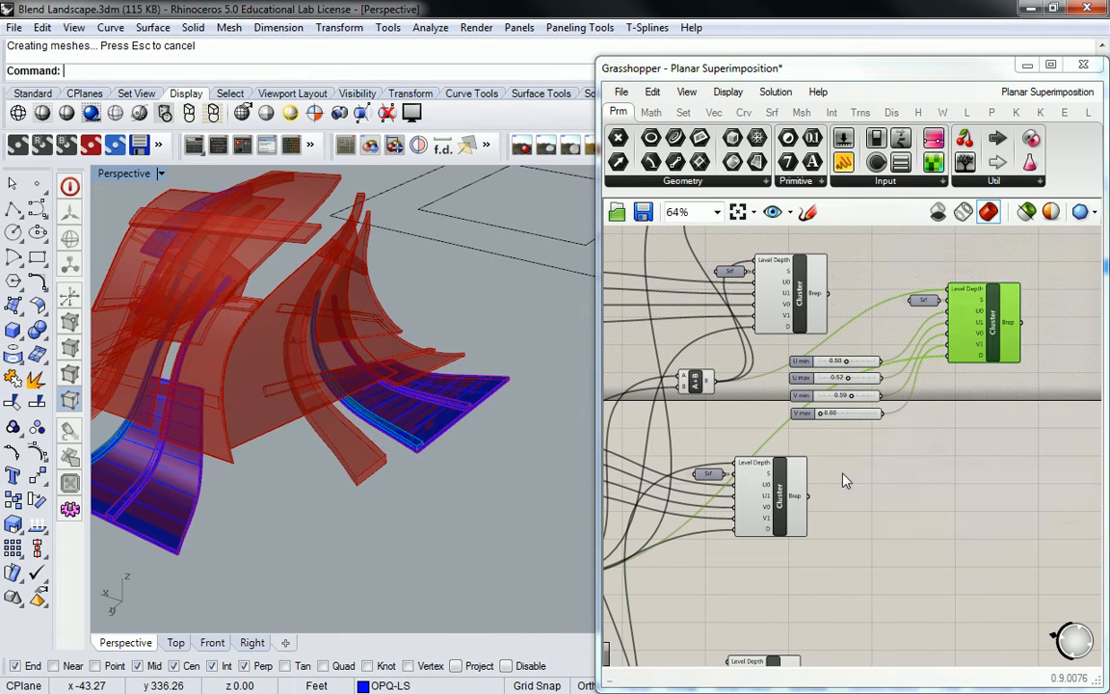
Select the cluster below the U and V sliders, check its pieces in the model, and bake its Brep output onto the Everything Else layer.
{"action": "left_click", "coordinate": [761, 448]}
{"action": "left_click", "coordinate": [770, 493]}
{"action": "right_click_drag", "start_coordinate": [494, 434], "coordinate": [325, 323]}
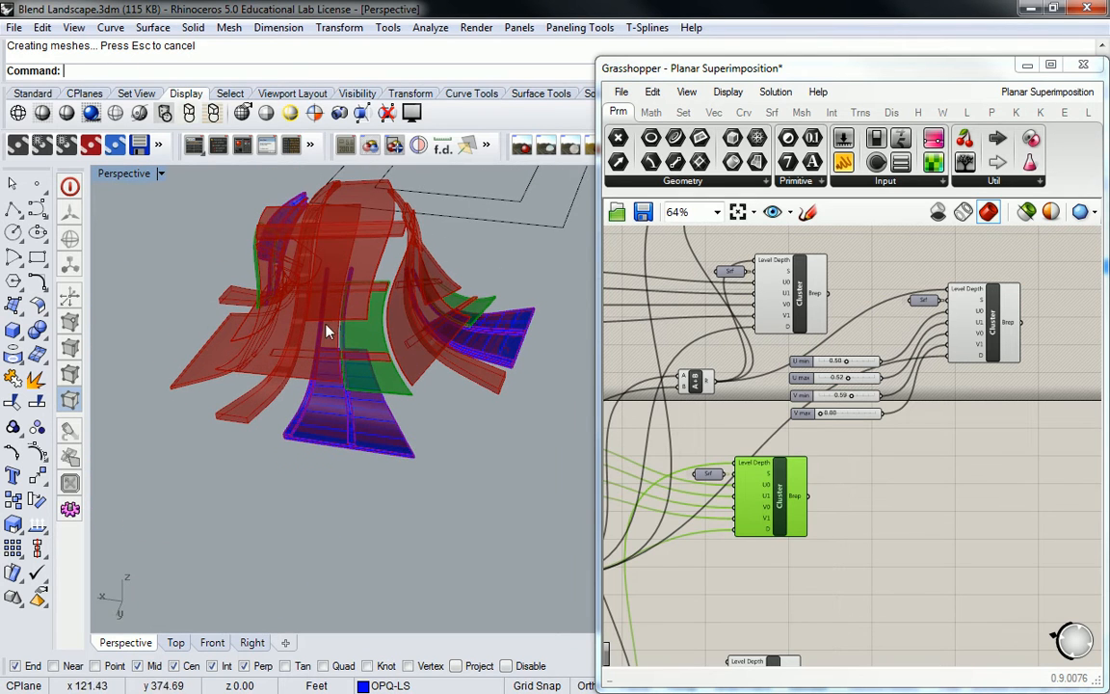
{"action": "scroll", "coordinate": [770, 453], "scroll_direction": "up", "scroll_amount": 5}
{"action": "right_click", "coordinate": [832, 383]}
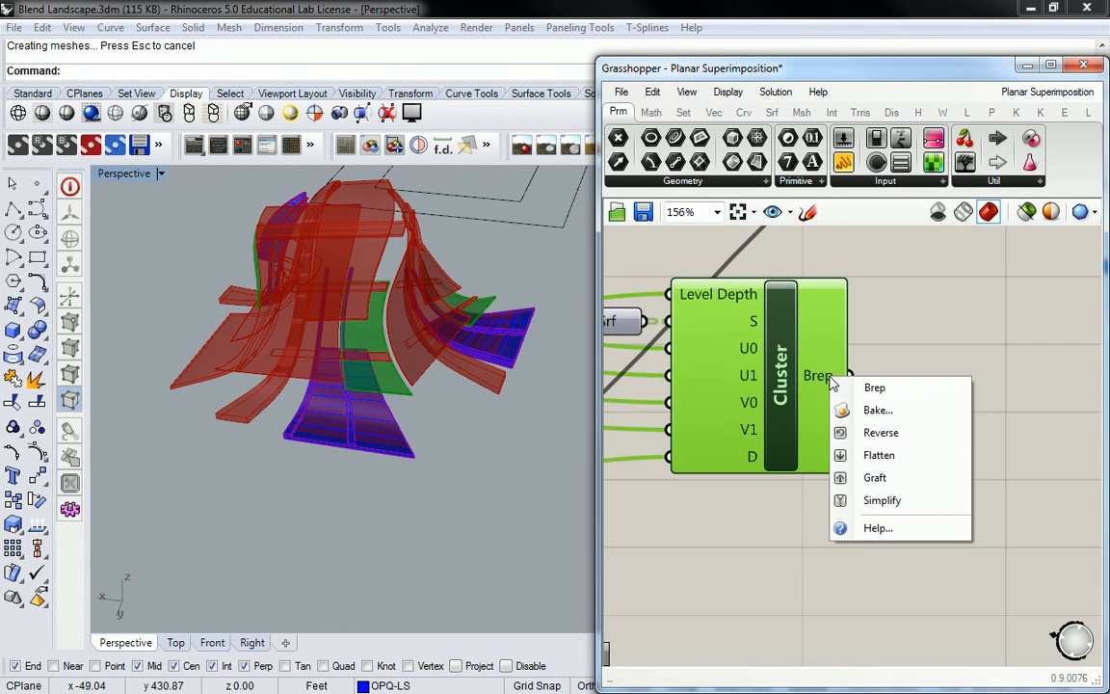
{"action": "left_click", "coordinate": [896, 412]}
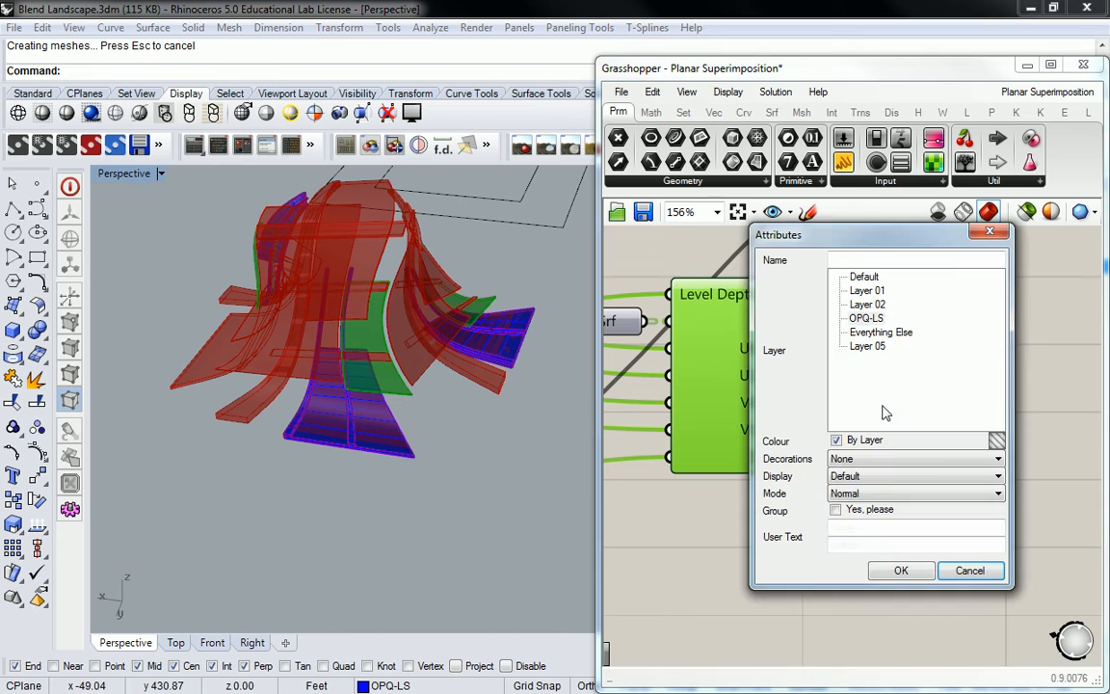
{"action": "left_click", "coordinate": [871, 334]}
{"action": "left_click", "coordinate": [902, 569]}
Examine the baked OPQ-LS and Everything Else surfaces from all around, picking a ground panel to check its layer.
{"action": "right_click_drag", "start_coordinate": [518, 404], "coordinate": [330, 330]}
{"action": "scroll", "coordinate": [752, 492], "scroll_direction": "down", "scroll_amount": 4}
{"action": "scroll", "coordinate": [778, 531], "scroll_direction": "down", "scroll_amount": 5}
{"action": "right_click_drag", "start_coordinate": [812, 446], "coordinate": [827, 402]}
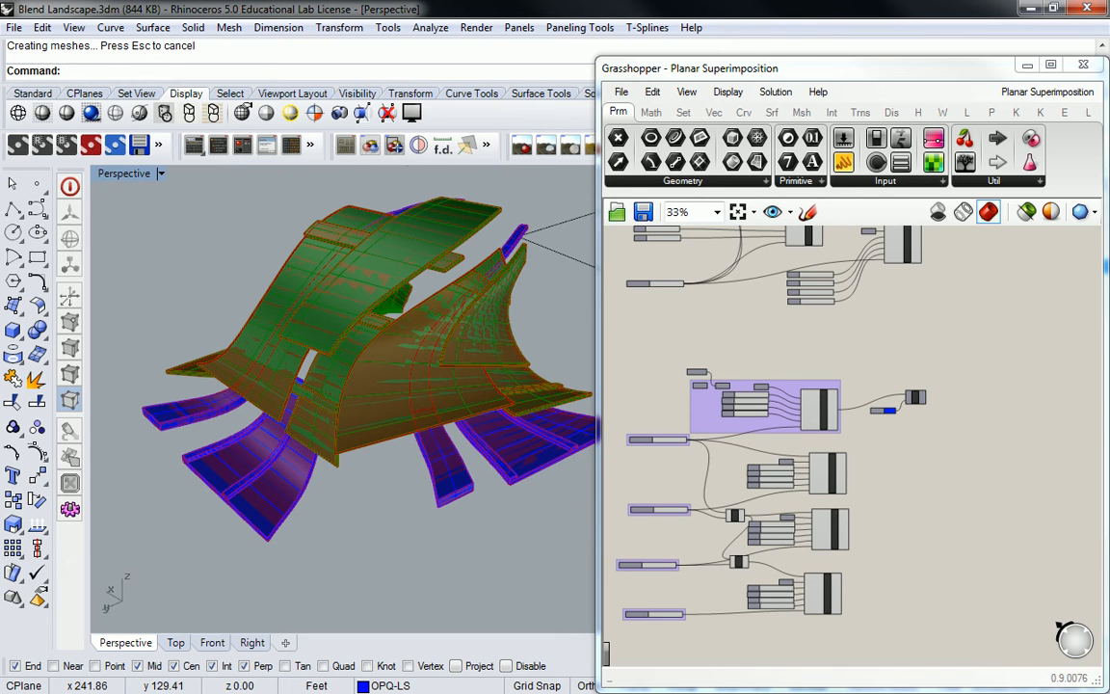
{"action": "right_click_drag", "start_coordinate": [424, 179], "coordinate": [231, 434]}
{"action": "left_click", "coordinate": [221, 435]}
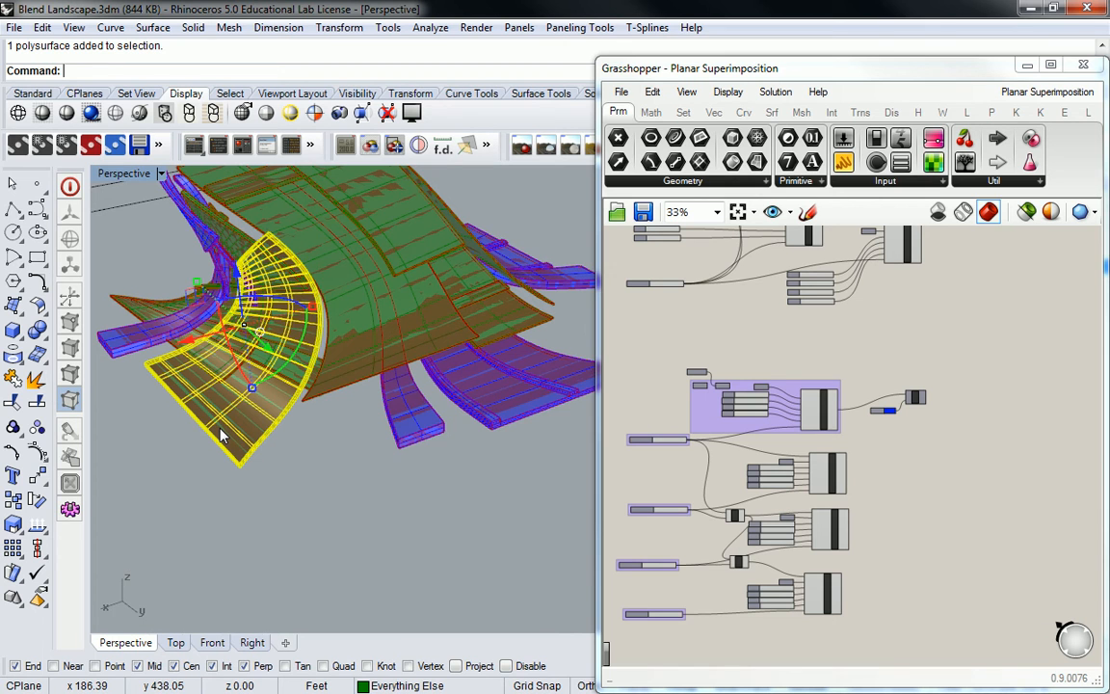
{"action": "left_click", "coordinate": [317, 465]}
{"action": "right_click_drag", "start_coordinate": [317, 465], "coordinate": [374, 375]}
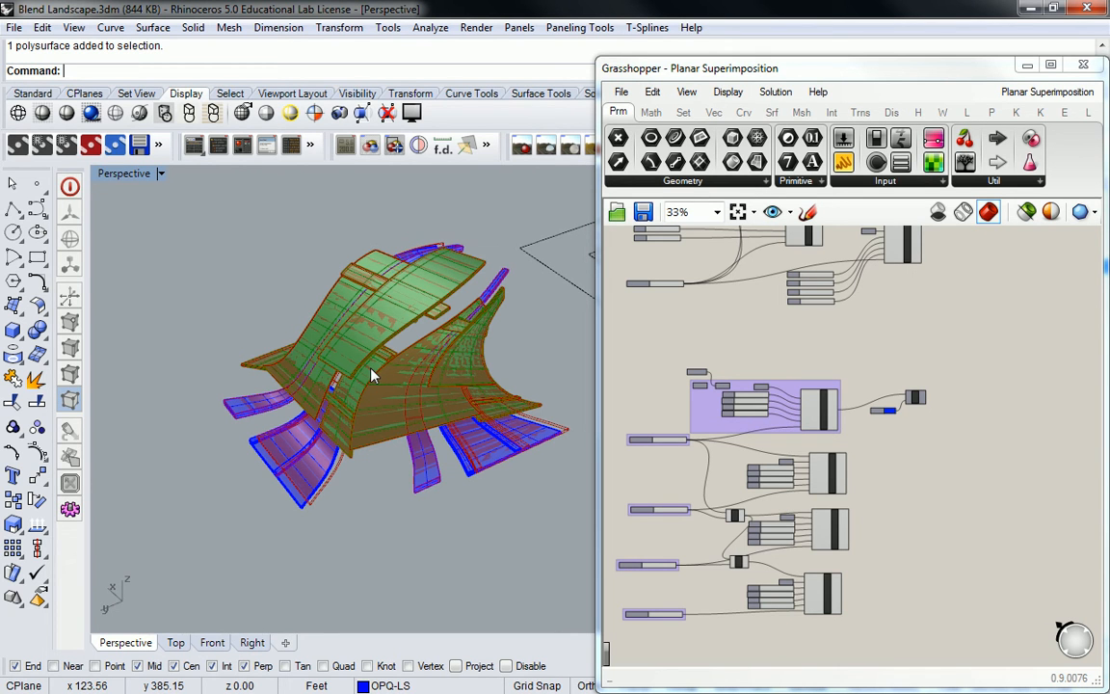
{"action": "right_click_drag", "start_coordinate": [347, 360], "coordinate": [223, 423]}
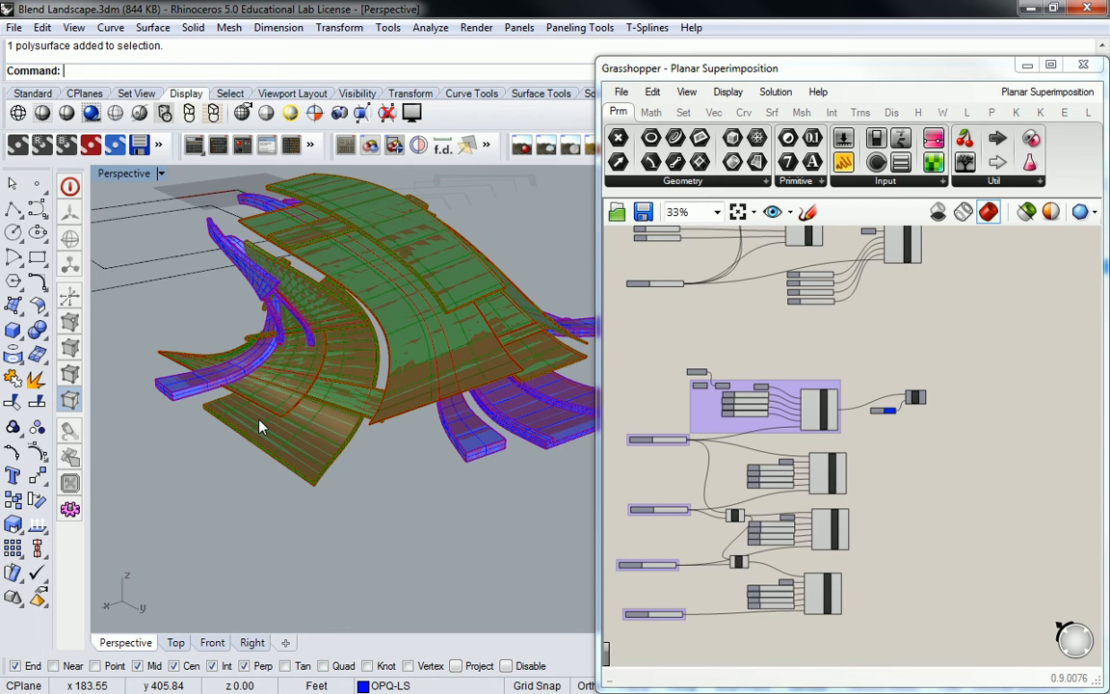
{"action": "right_click_drag", "start_coordinate": [224, 328], "coordinate": [375, 376]}
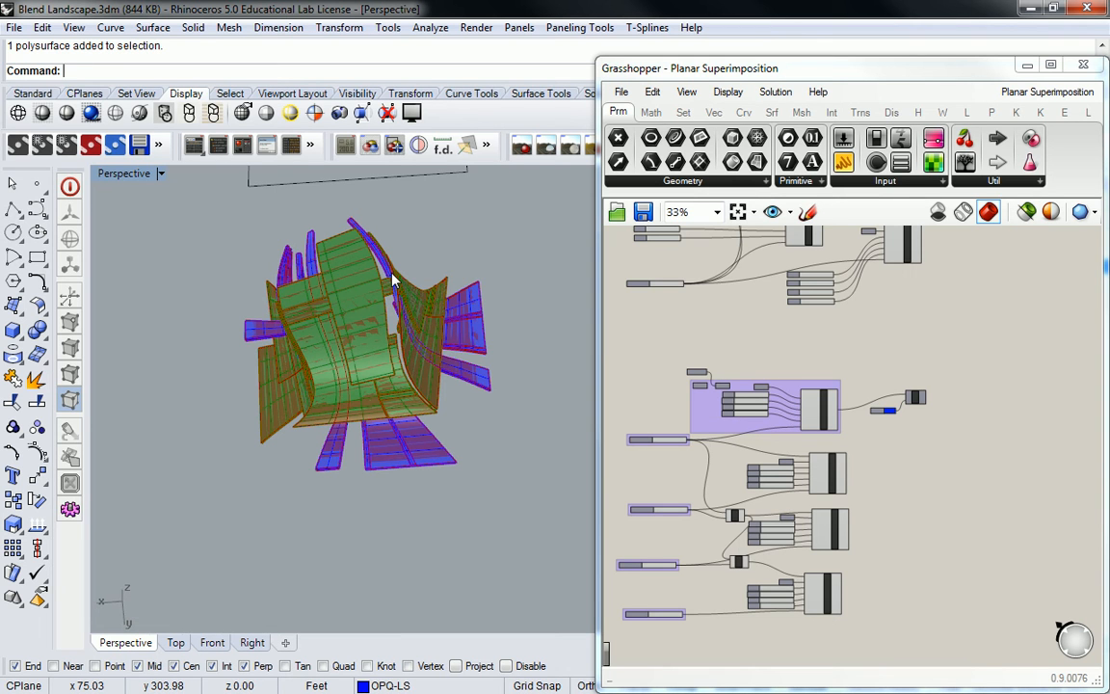
{"action": "right_click_drag", "start_coordinate": [394, 261], "coordinate": [333, 260]}
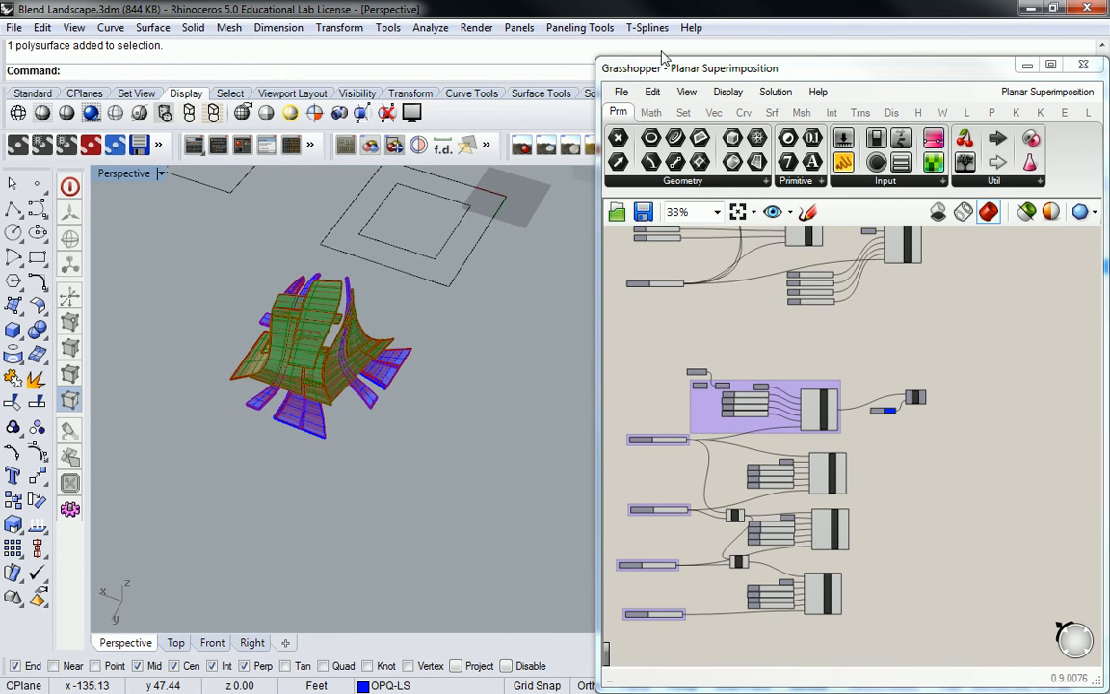
Shrink the Grasshopper window to uncover the layer list, and briefly show Layer 02 to compare its landscape surface with the baked strips.
{"action": "left_click_drag", "start_coordinate": [691, 61], "coordinate": [692, 455]}
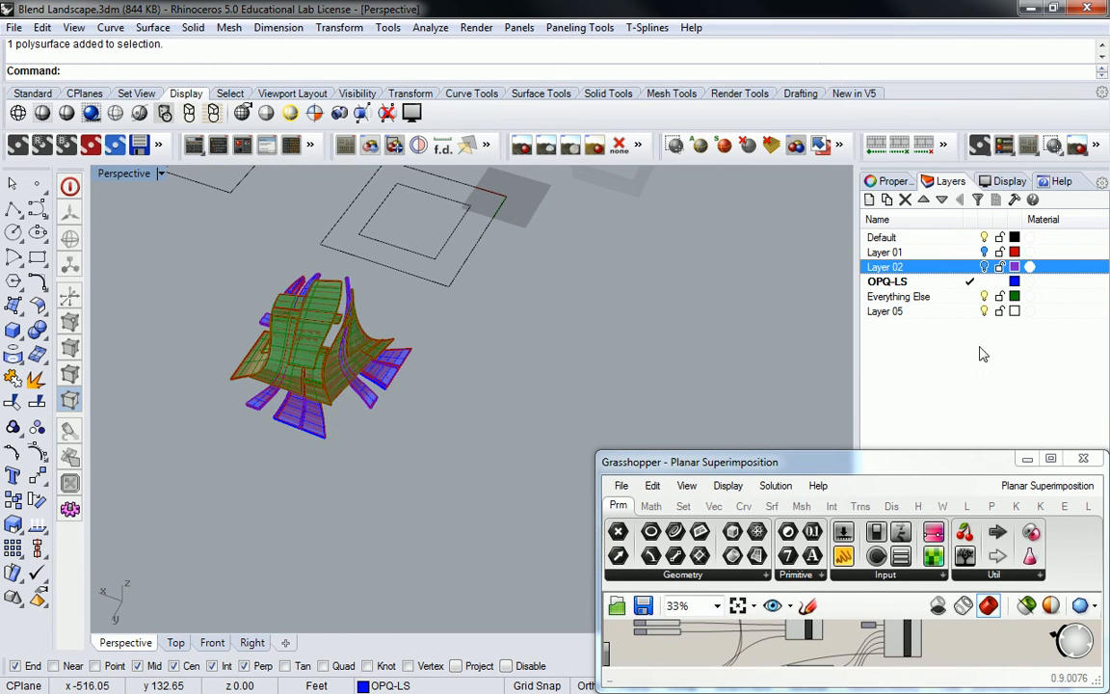
{"action": "left_click", "coordinate": [984, 267]}
{"action": "right_click_drag", "start_coordinate": [376, 330], "coordinate": [434, 255]}
{"action": "scroll", "coordinate": [438, 252], "scroll_direction": "up", "scroll_amount": 10}
{"action": "scroll", "coordinate": [538, 354], "scroll_direction": "down", "scroll_amount": 8}
{"action": "right_click_drag", "start_coordinate": [389, 310], "coordinate": [578, 341]}
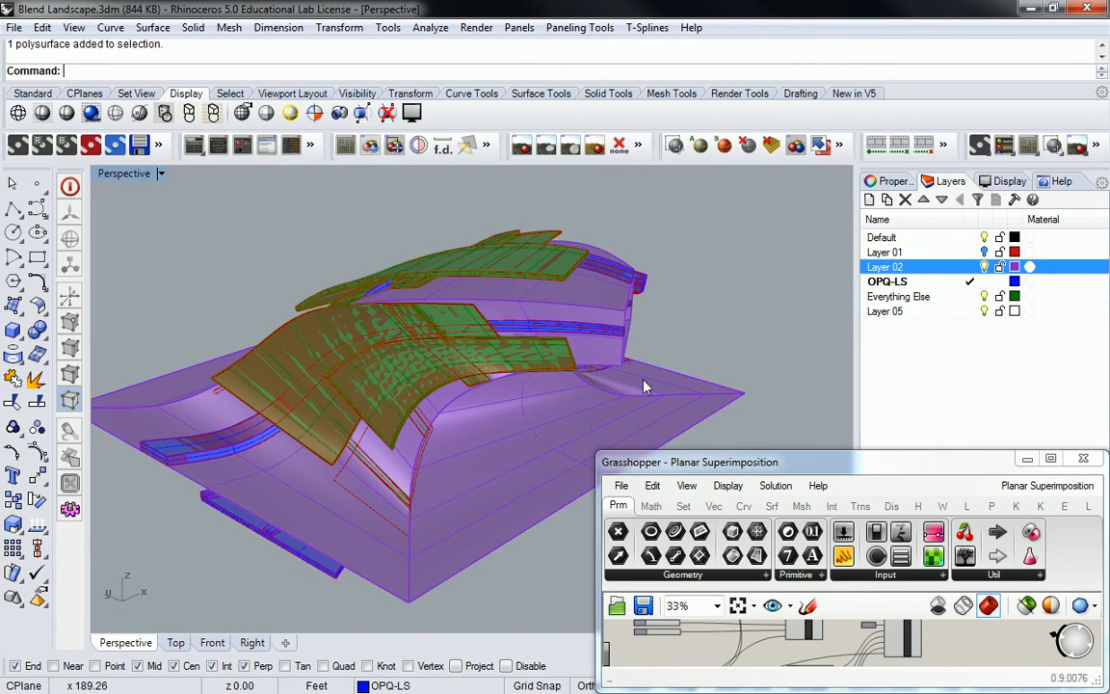
{"action": "left_click", "coordinate": [984, 267]}
{"action": "right_click_drag", "start_coordinate": [617, 332], "coordinate": [771, 318]}
{"action": "left_click", "coordinate": [983, 252]}
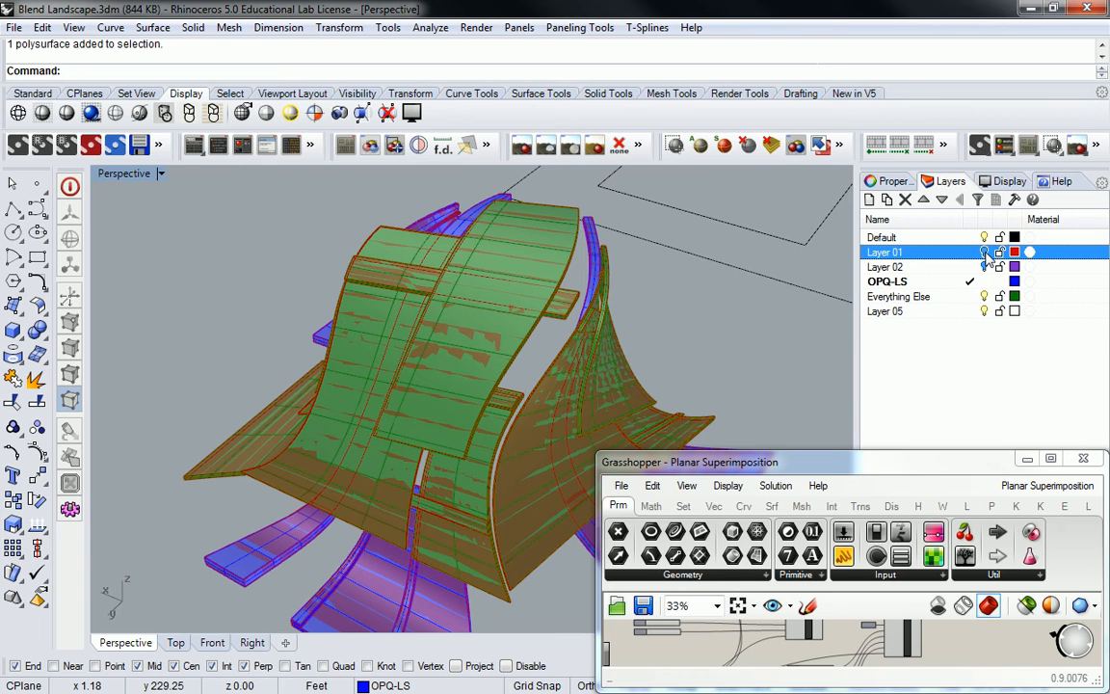
Switch from the maximized Perspective view to the four-viewport layout and frame the baked model in the Top view.
{"action": "left_click_drag", "start_coordinate": [872, 453], "coordinate": [885, 14]}
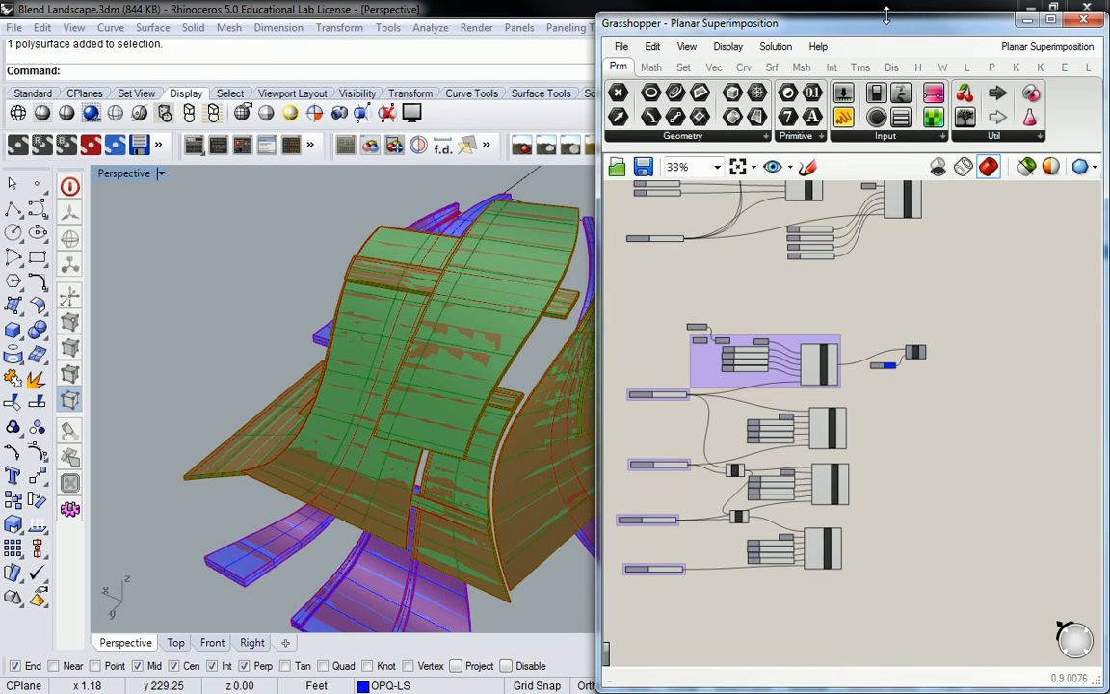
{"action": "left_click_drag", "start_coordinate": [885, 16], "coordinate": [886, 430]}
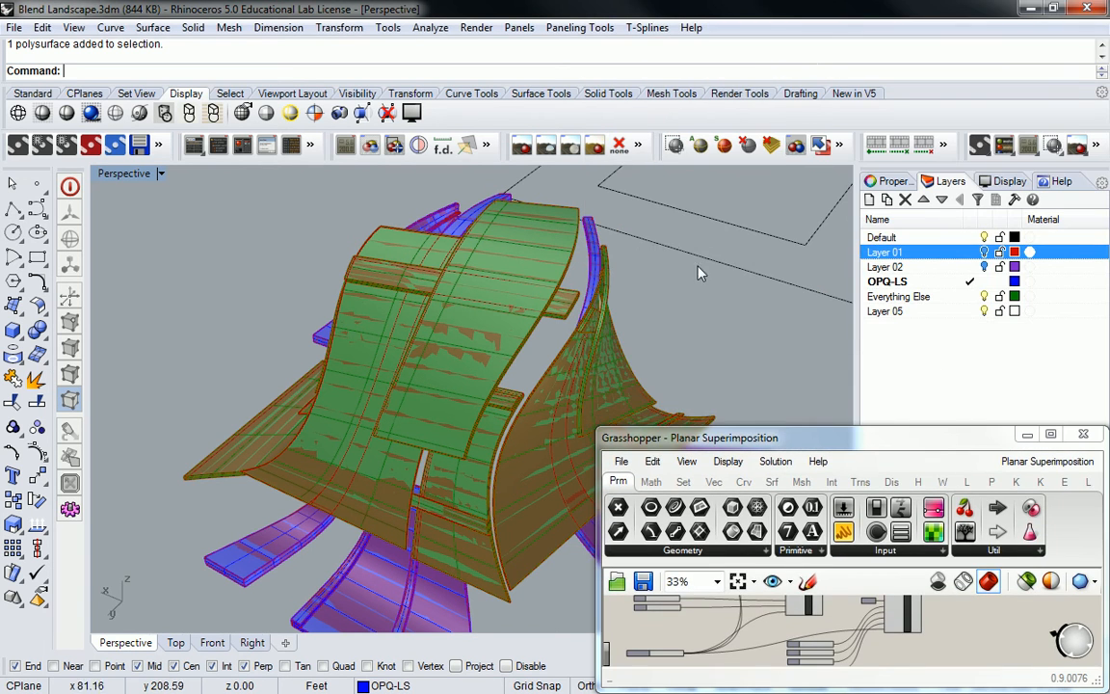
{"action": "scroll", "coordinate": [674, 251], "scroll_direction": "down", "scroll_amount": 5}
{"action": "double_click", "coordinate": [125, 171]}
{"action": "scroll", "coordinate": [369, 283], "scroll_direction": "down", "scroll_amount": 12}
{"action": "scroll", "coordinate": [301, 222], "scroll_direction": "up", "scroll_amount": 8}
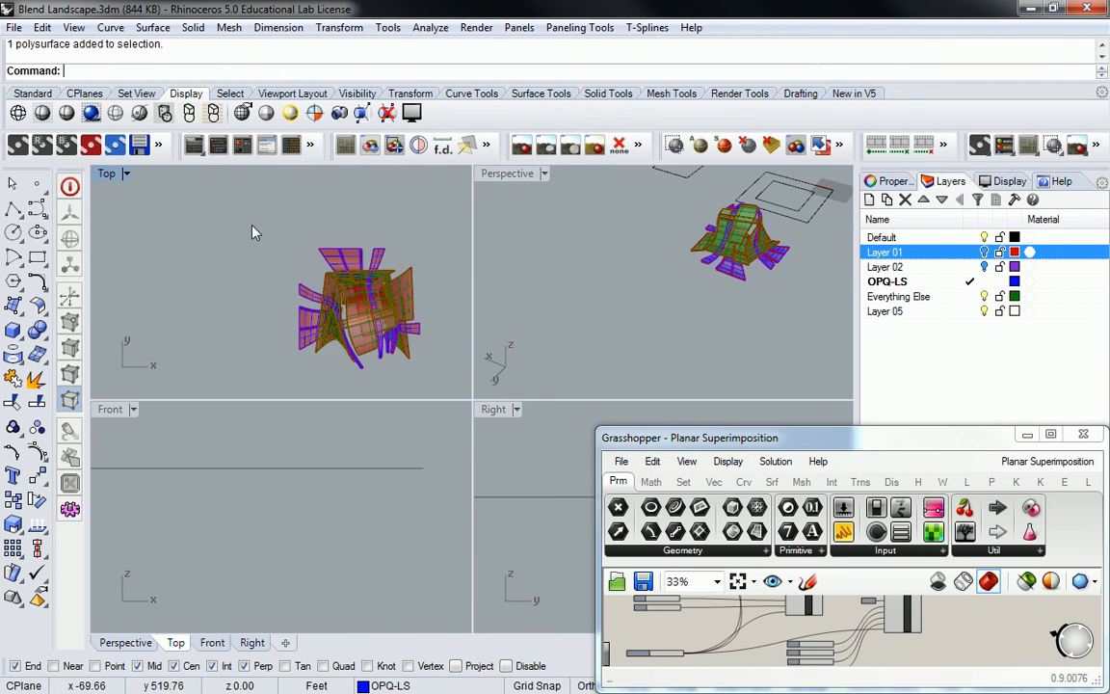
Select all the baked geometry in the Top view and place a duplicate beside it along the X direction.
{"action": "left_click_drag", "start_coordinate": [241, 225], "coordinate": [441, 389]}
{"action": "right_click_drag", "start_coordinate": [424, 308], "coordinate": [279, 289]}
{"action": "left_click_drag", "start_coordinate": [247, 308], "coordinate": [402, 316]}
{"action": "key", "text": "alt"}
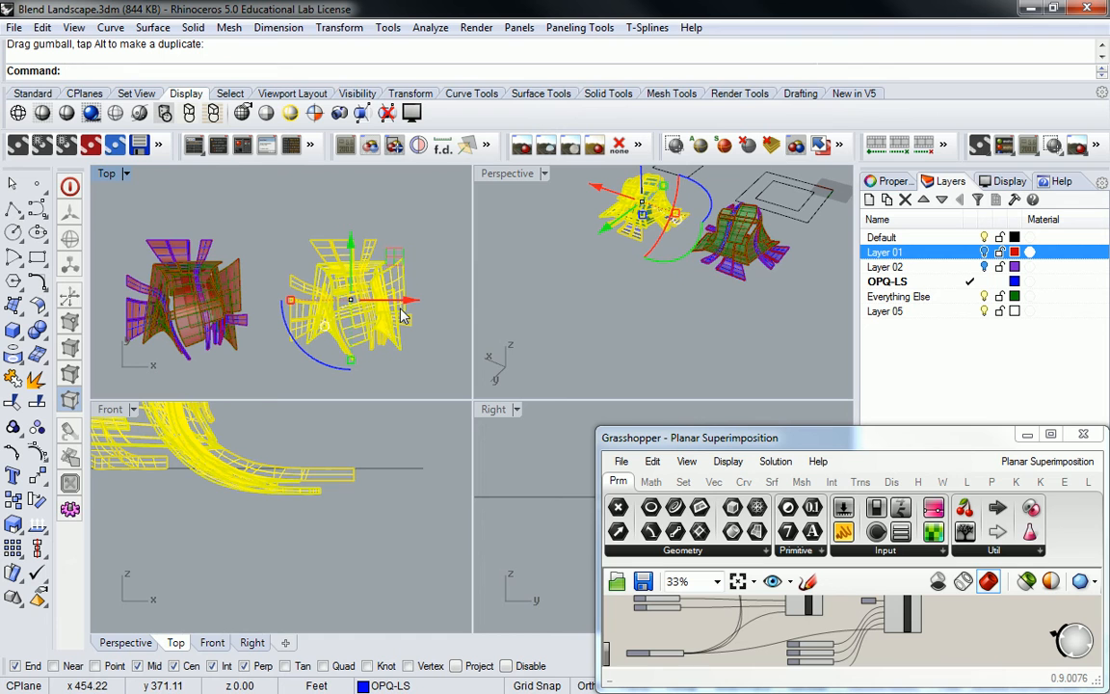
{"action": "left_click", "coordinate": [456, 297]}
Select the whole duplicate in the Top view and move it farther from the original along X.
{"action": "left_click_drag", "start_coordinate": [435, 237], "coordinate": [283, 364]}
{"action": "left_click", "coordinate": [377, 276]}
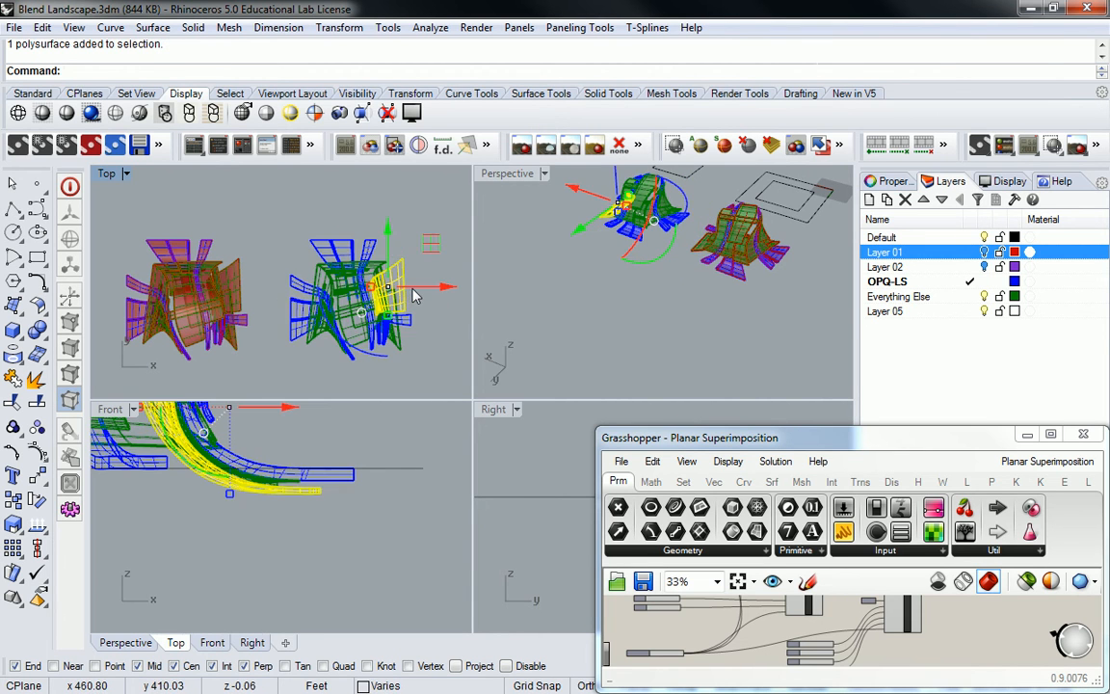
{"action": "left_click_drag", "start_coordinate": [283, 211], "coordinate": [459, 374]}
{"action": "left_click_drag", "start_coordinate": [410, 304], "coordinate": [679, 260]}
Examine the duplicated baked geometry from different angles in the Perspective view, clear of the Grasshopper preview.
{"action": "scroll", "coordinate": [636, 256], "scroll_direction": "up", "scroll_amount": 3}
{"action": "right_click_drag", "start_coordinate": [679, 260], "coordinate": [775, 298], "text": "shift"}
{"action": "left_click", "coordinate": [741, 275]}
{"action": "scroll", "coordinate": [776, 298], "scroll_direction": "up", "scroll_amount": 3}
{"action": "scroll", "coordinate": [721, 277], "scroll_direction": "down", "scroll_amount": 6}
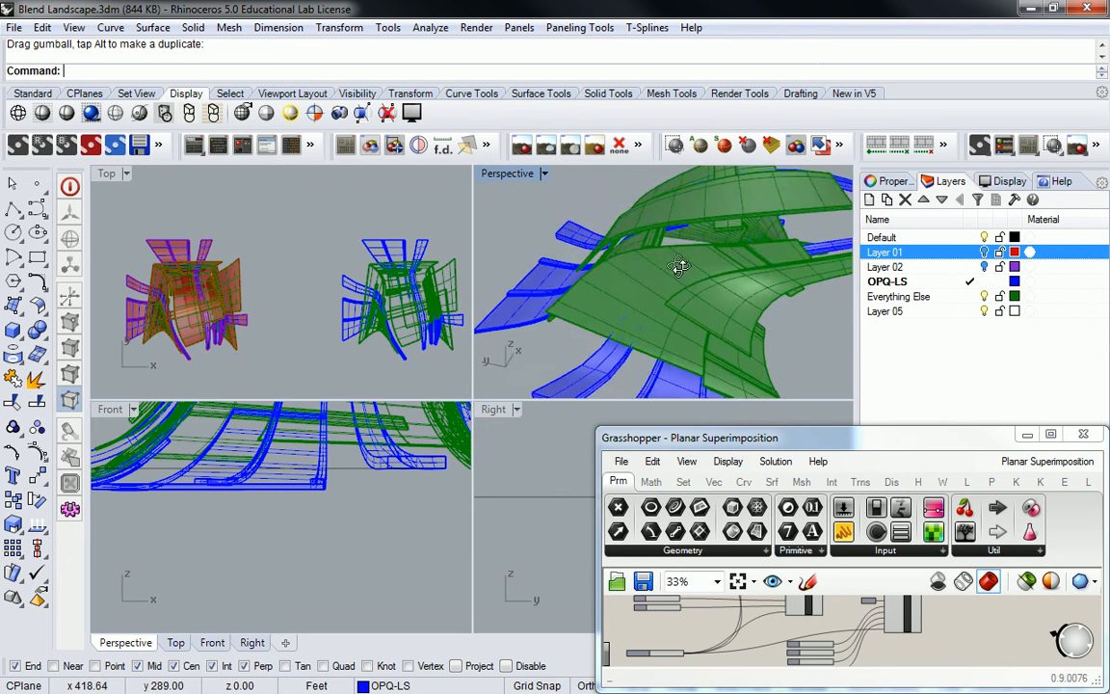
{"action": "right_click_drag", "start_coordinate": [622, 275], "coordinate": [524, 254]}
{"action": "right_click_drag", "start_coordinate": [686, 281], "coordinate": [545, 273]}
{"action": "right_click_drag", "start_coordinate": [758, 322], "coordinate": [575, 262]}
{"action": "scroll", "coordinate": [634, 282], "scroll_direction": "up", "scroll_amount": 2}
{"action": "mouse_move", "coordinate": [724, 262]}
{"action": "right_mouse_down"}
{"action": "mouse_move", "coordinate": [679, 263]}
{"action": "mouse_move", "coordinate": [594, 298]}
{"action": "mouse_move", "coordinate": [654, 285]}
{"action": "mouse_move", "coordinate": [706, 242]}
{"action": "mouse_move", "coordinate": [654, 242]}
{"action": "mouse_move", "coordinate": [737, 276]}
{"action": "mouse_move", "coordinate": [720, 283]}
{"action": "mouse_move", "coordinate": [706, 255]}
{"action": "mouse_move", "coordinate": [718, 254]}
{"action": "right_mouse_up"}
{"action": "scroll", "coordinate": [654, 285], "scroll_direction": "up", "scroll_amount": 1}
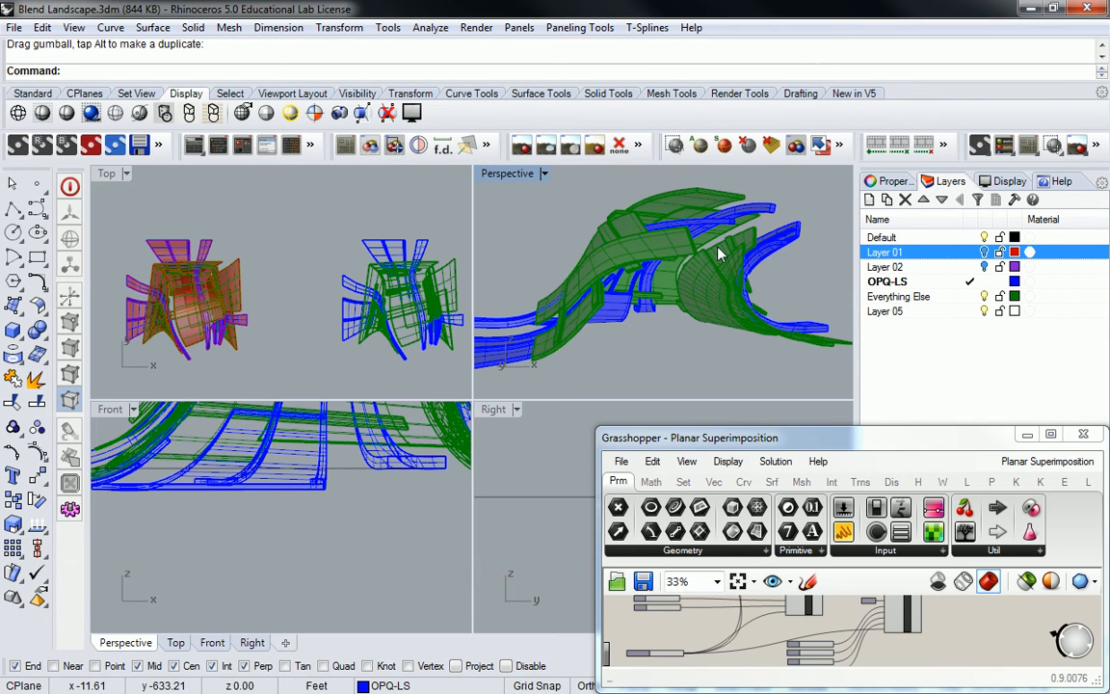
Select all components in the Grasshopper definition and temporarily turn off their preview.
{"action": "left_click_drag", "start_coordinate": [953, 428], "coordinate": [947, 15]}
{"action": "scroll", "coordinate": [946, 496], "scroll_direction": "down", "scroll_amount": 4}
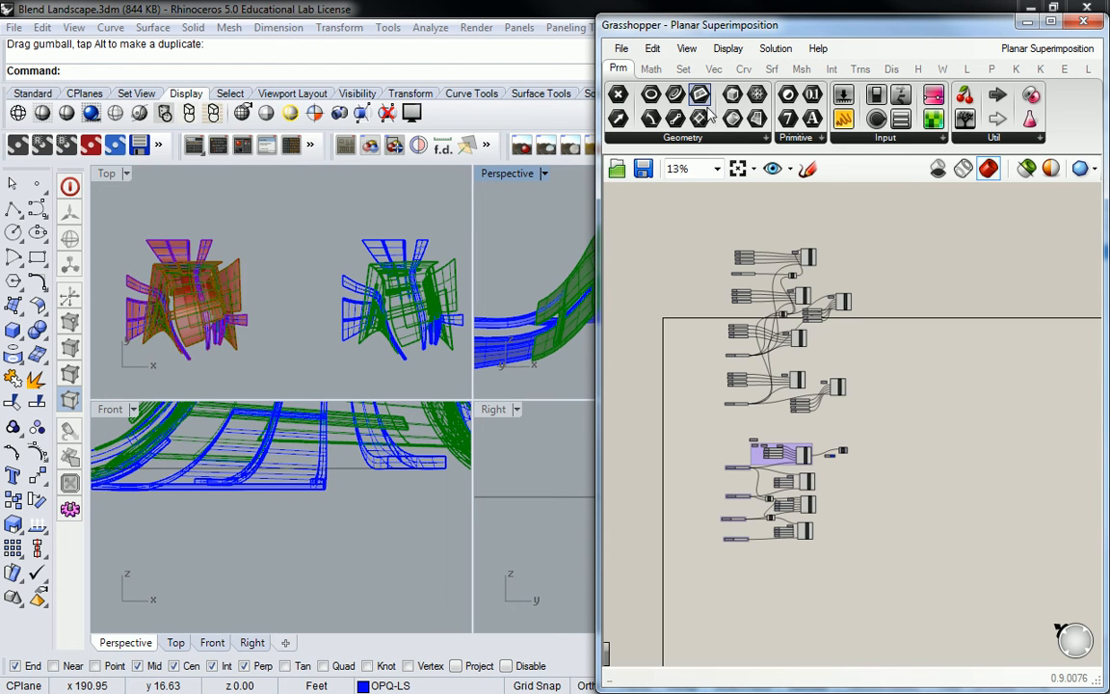
{"action": "left_click_drag", "start_coordinate": [954, 220], "coordinate": [691, 602]}
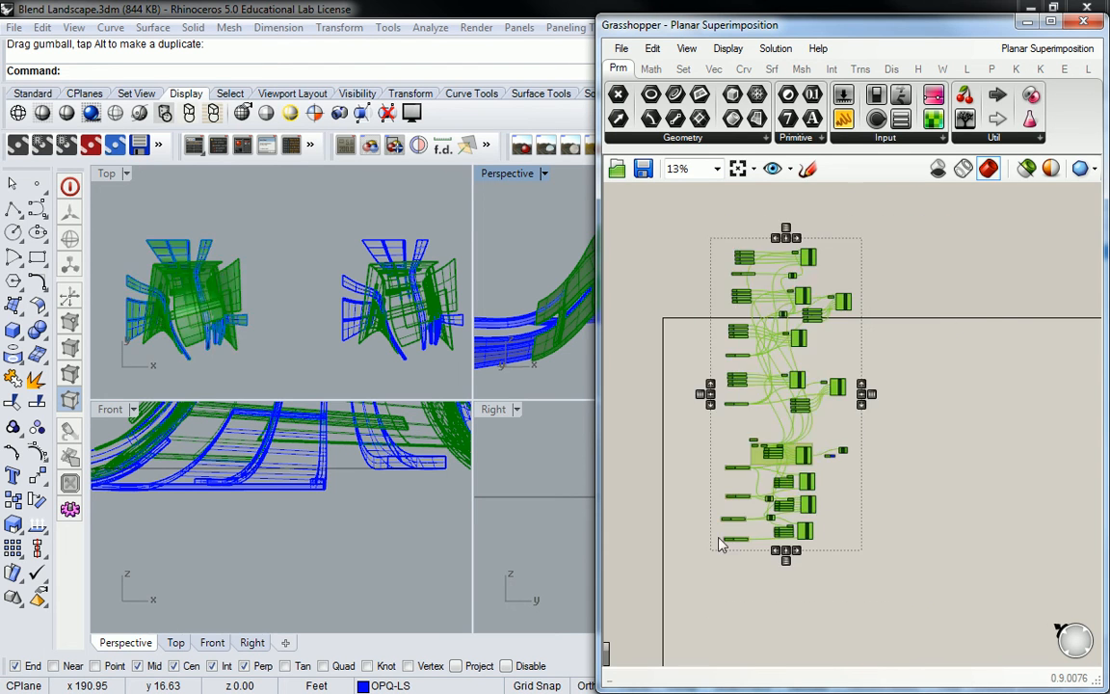
{"action": "scroll", "coordinate": [799, 292], "scroll_direction": "up", "scroll_amount": 1}
{"action": "middle_click", "coordinate": [797, 292]}
{"action": "left_click", "coordinate": [853, 240]}
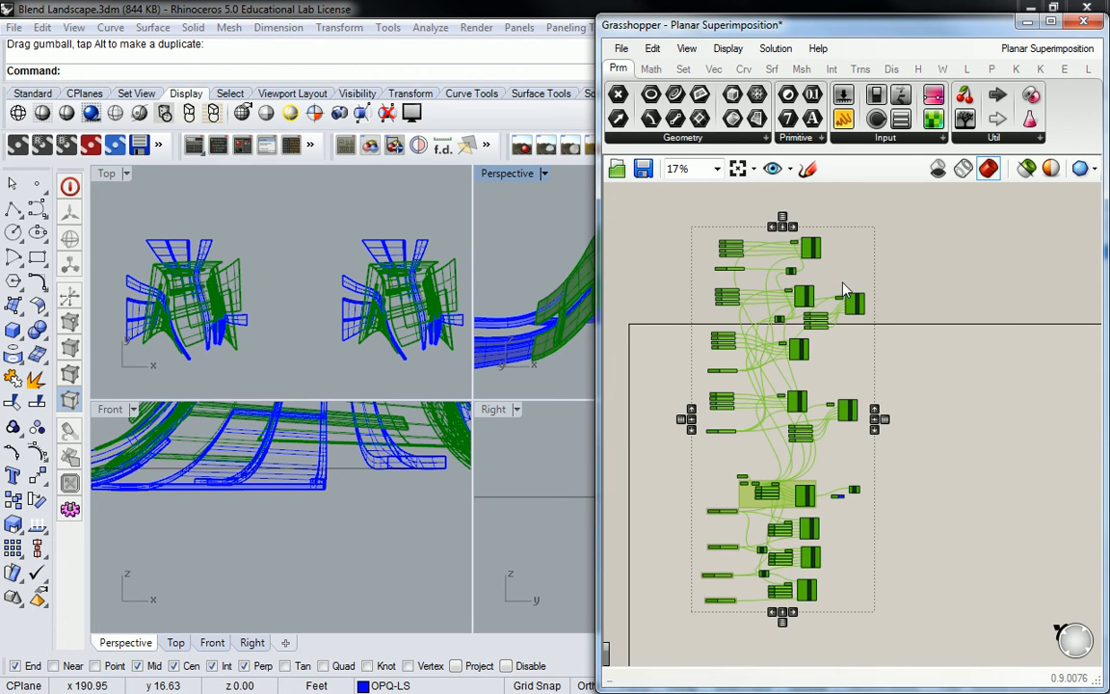
{"action": "left_click", "coordinate": [1003, 285]}
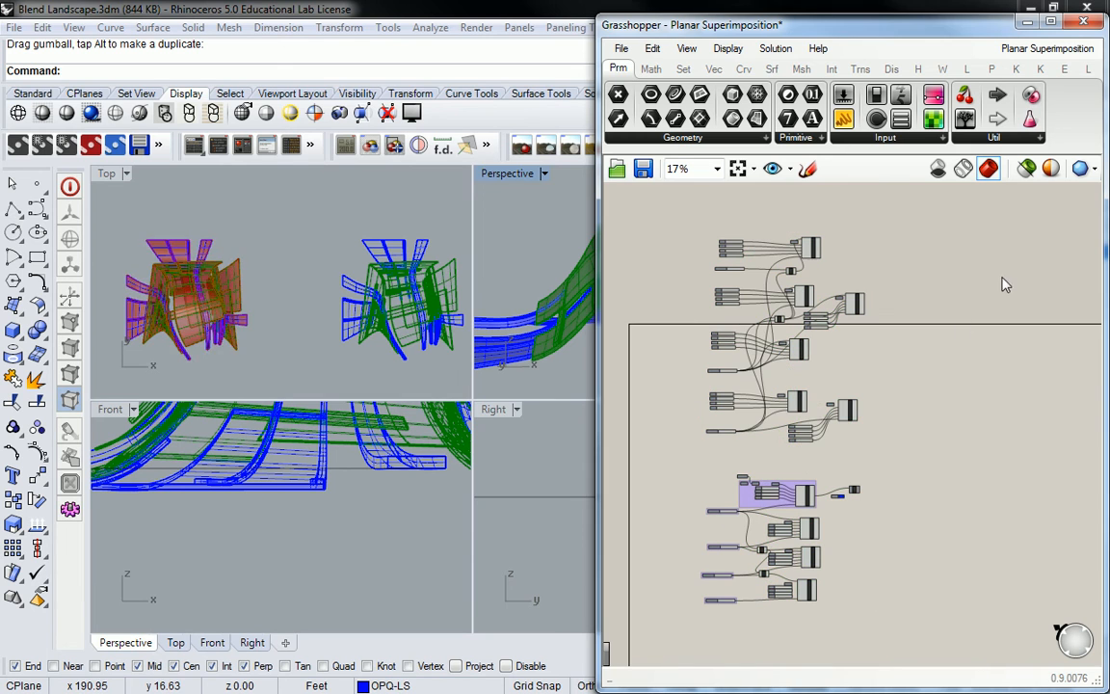
Examine the original model and its duplicate in Rhino's Top view, comparing a baked polysurface in each.
{"action": "scroll", "coordinate": [389, 303], "scroll_direction": "down", "scroll_amount": 3}
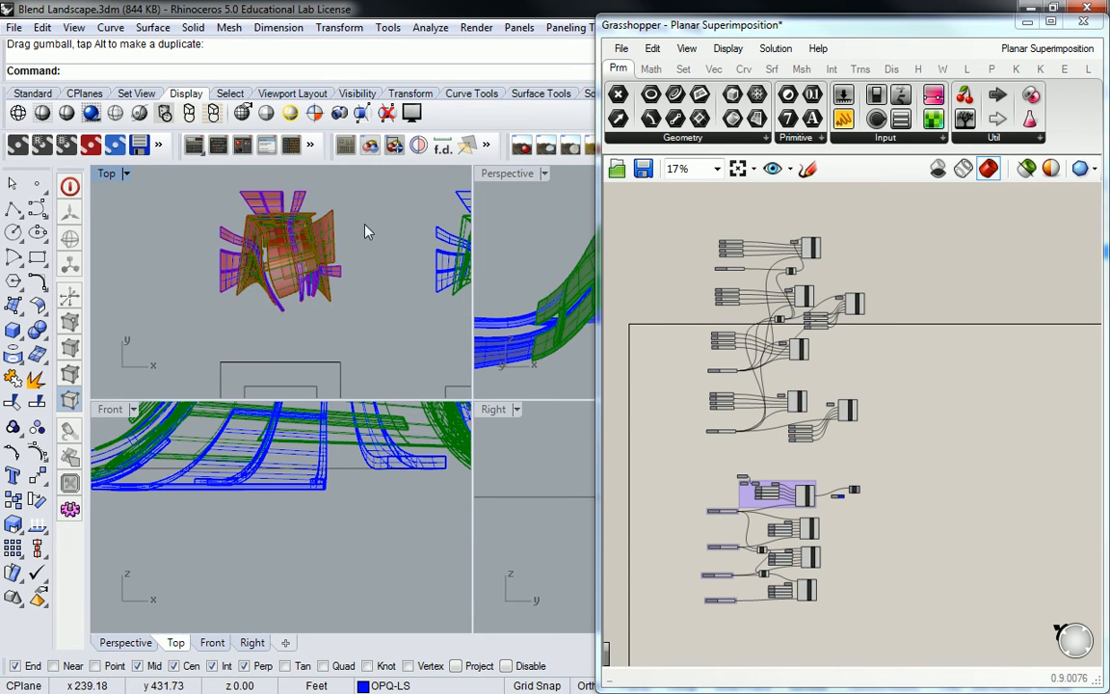
{"action": "scroll", "coordinate": [366, 231], "scroll_direction": "down", "scroll_amount": 2}
{"action": "right_click_drag", "start_coordinate": [366, 239], "coordinate": [311, 248]}
{"action": "left_click", "coordinate": [289, 249]}
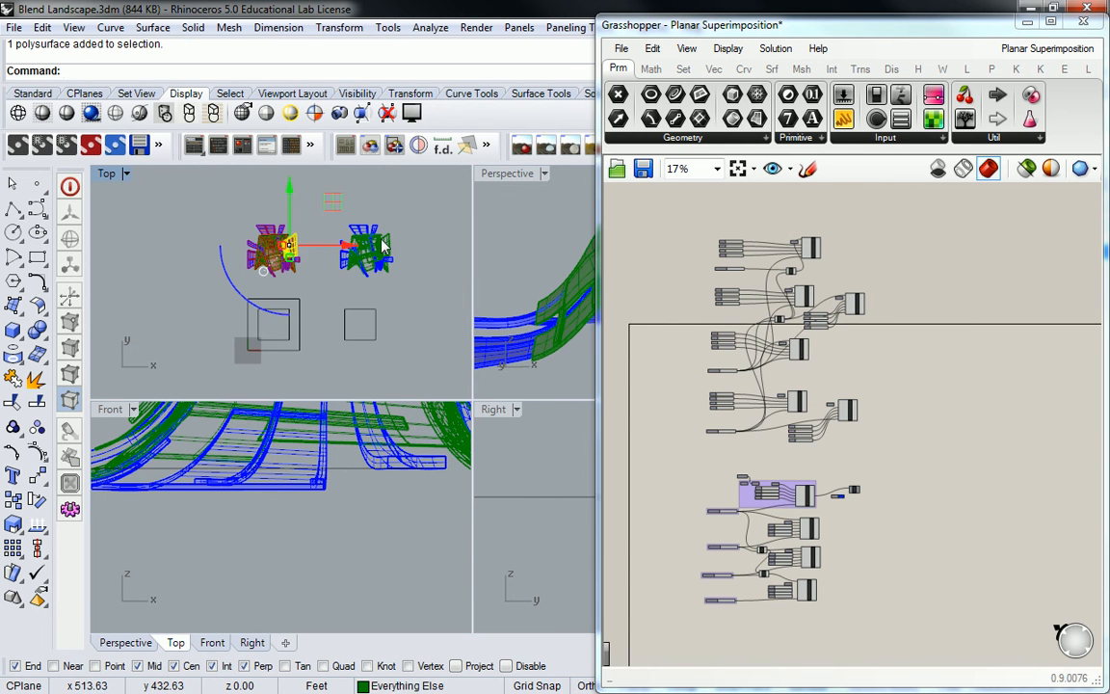
{"action": "left_click", "coordinate": [385, 244]}
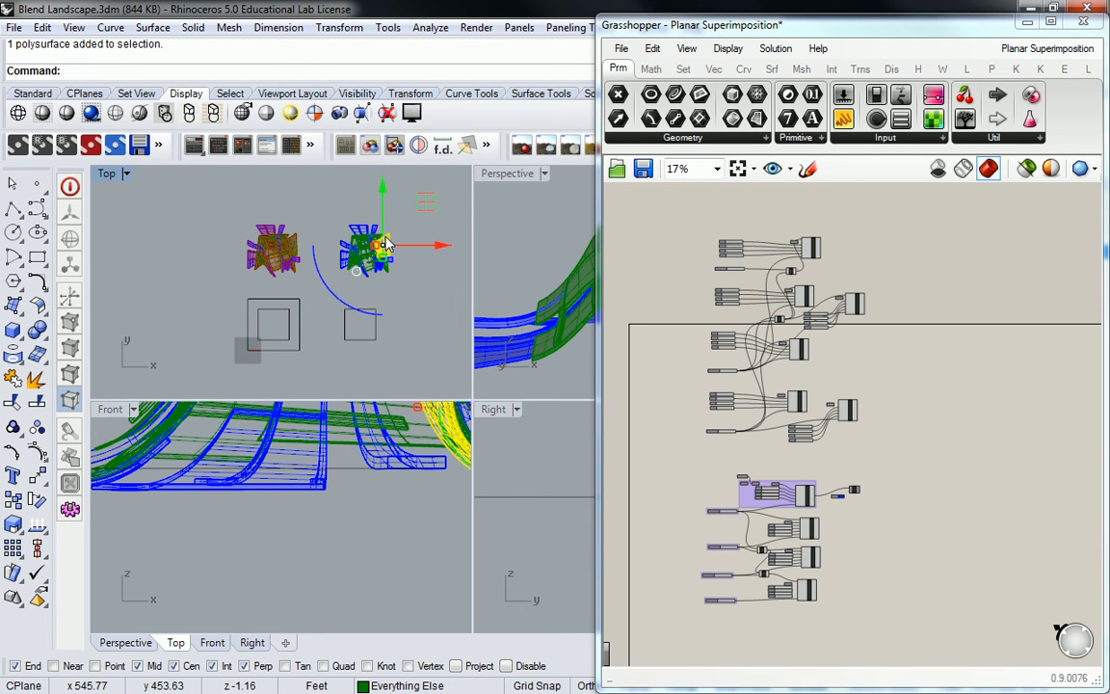
{"action": "key", "text": "Escape"}
{"action": "right_click_drag", "start_coordinate": [399, 240], "coordinate": [284, 240]}
{"action": "right_click_drag", "start_coordinate": [245, 291], "coordinate": [310, 299]}
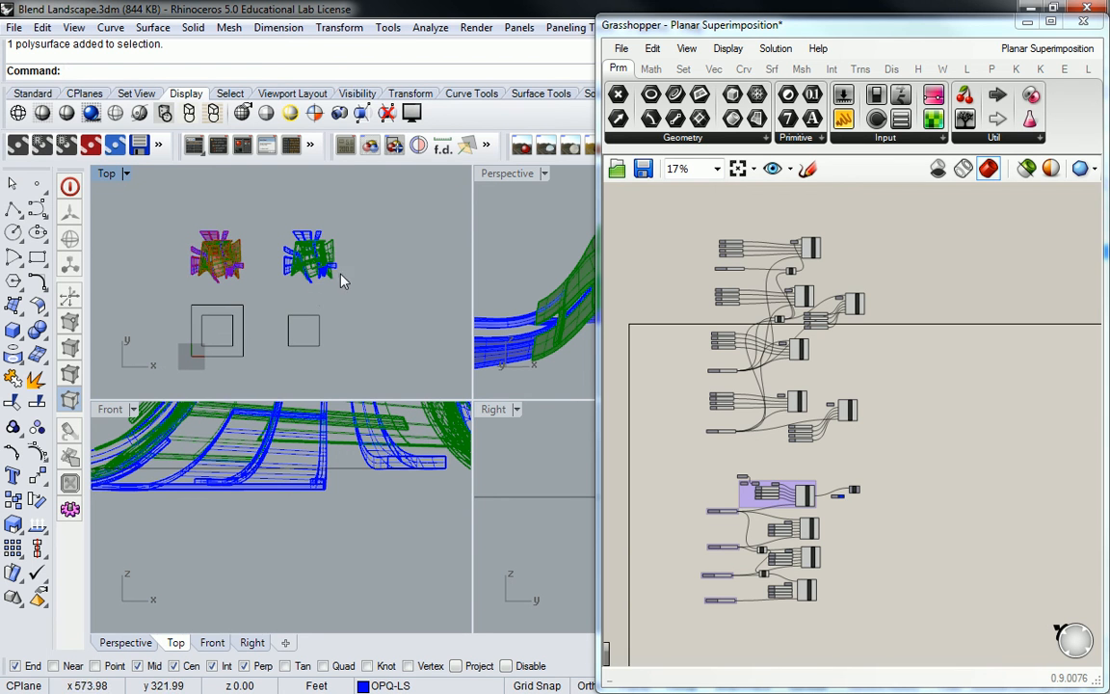
{"action": "scroll", "coordinate": [286, 273], "scroll_direction": "up", "scroll_amount": 4}
{"action": "scroll", "coordinate": [285, 273], "scroll_direction": "up", "scroll_amount": 3}
{"action": "scroll", "coordinate": [304, 312], "scroll_direction": "down", "scroll_amount": 1}
{"action": "scroll", "coordinate": [308, 332], "scroll_direction": "up", "scroll_amount": 2}
{"action": "scroll", "coordinate": [345, 364], "scroll_direction": "down", "scroll_amount": 3}
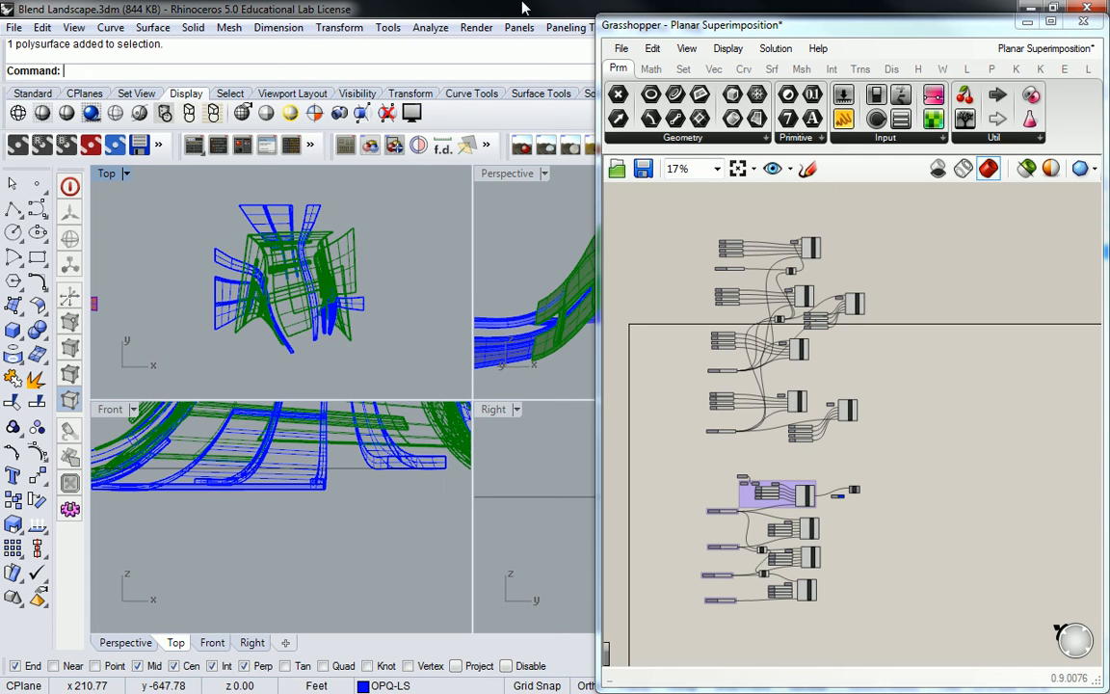
Minimize the Grasshopper window to clear the Rhino viewports and turn on Ortho.
{"action": "right_click_drag", "start_coordinate": [135, 189], "coordinate": [170, 183]}
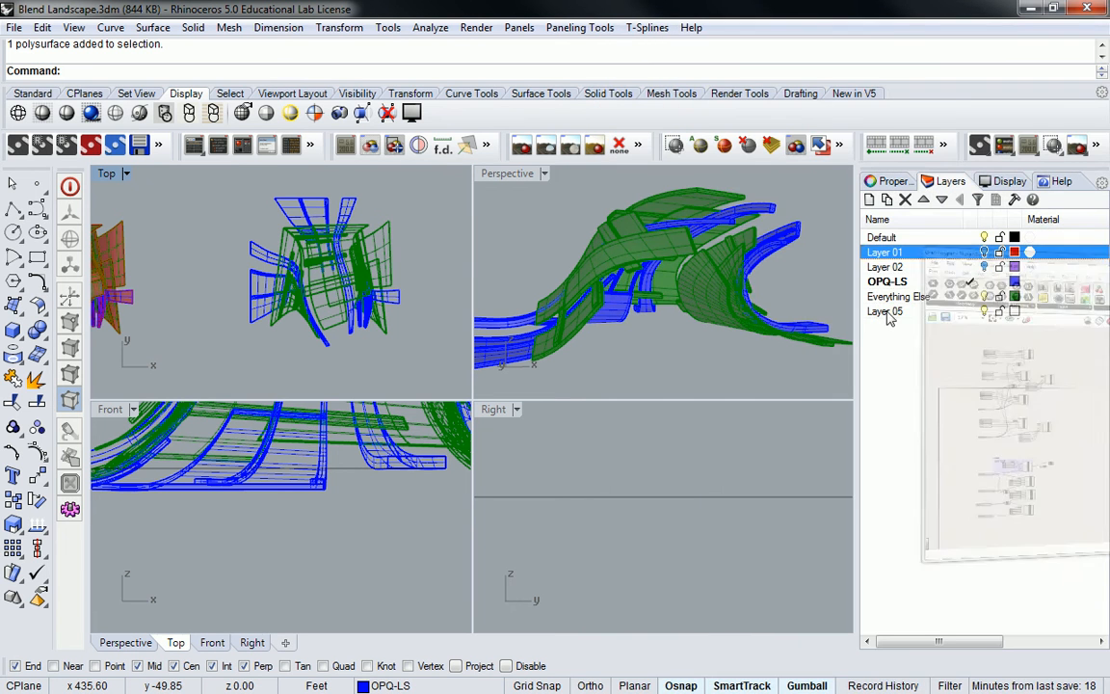
{"action": "left_click", "coordinate": [915, 7]}
{"action": "right_click_drag", "start_coordinate": [376, 257], "coordinate": [337, 257]}
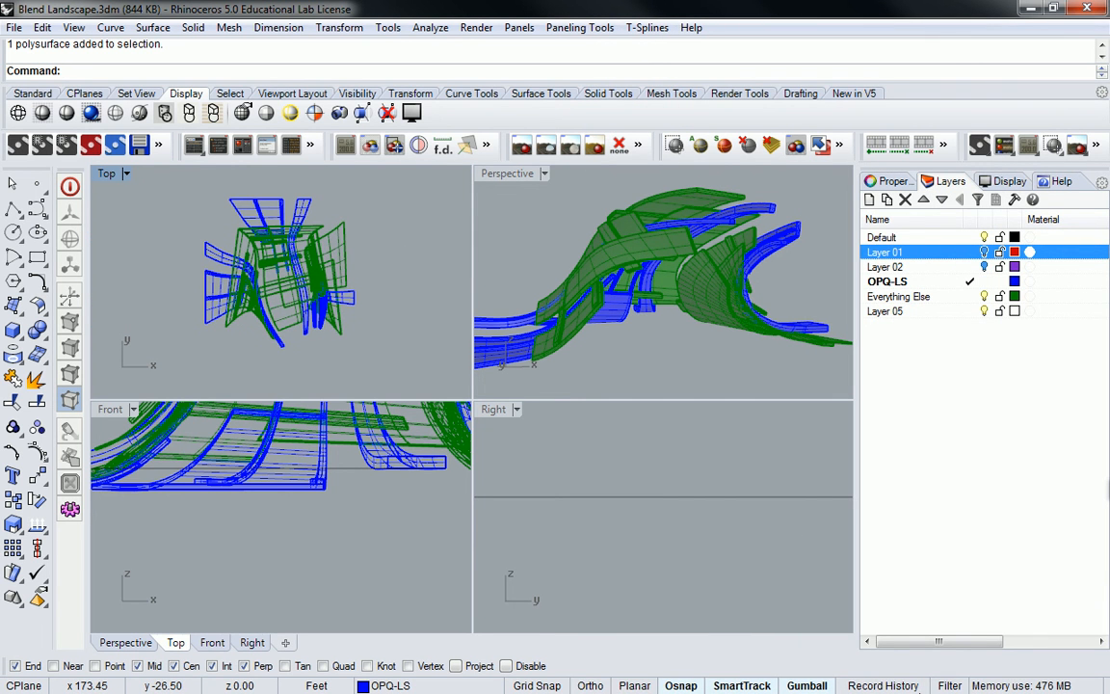
{"action": "left_click", "coordinate": [590, 685]}
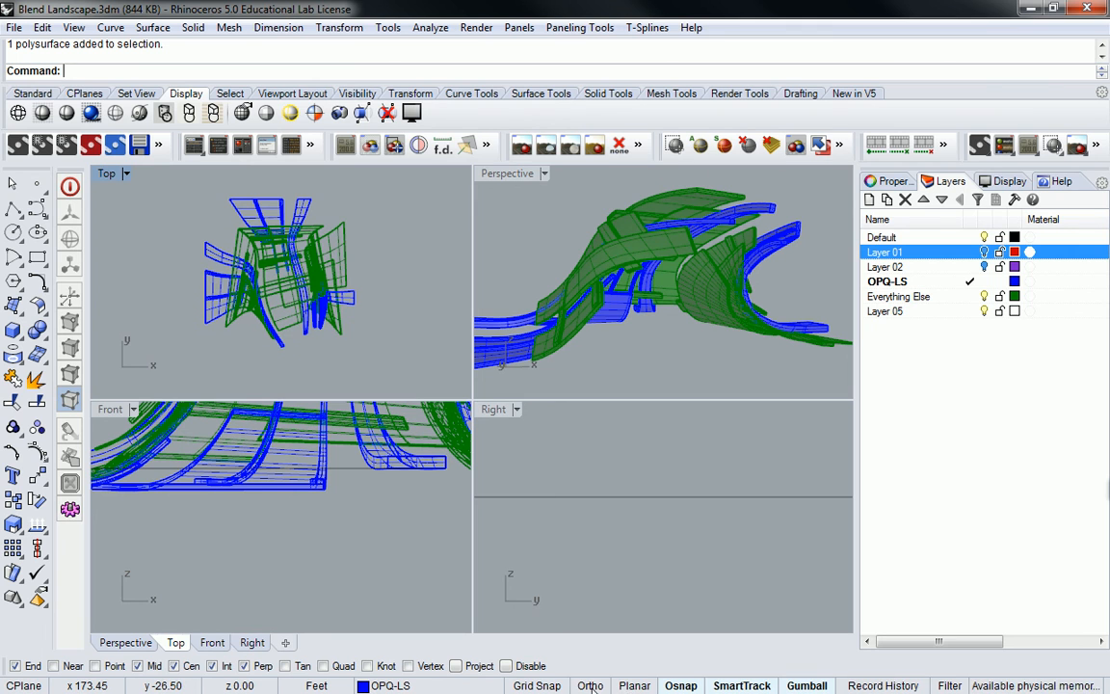
{"action": "left_click", "coordinate": [37, 256]}
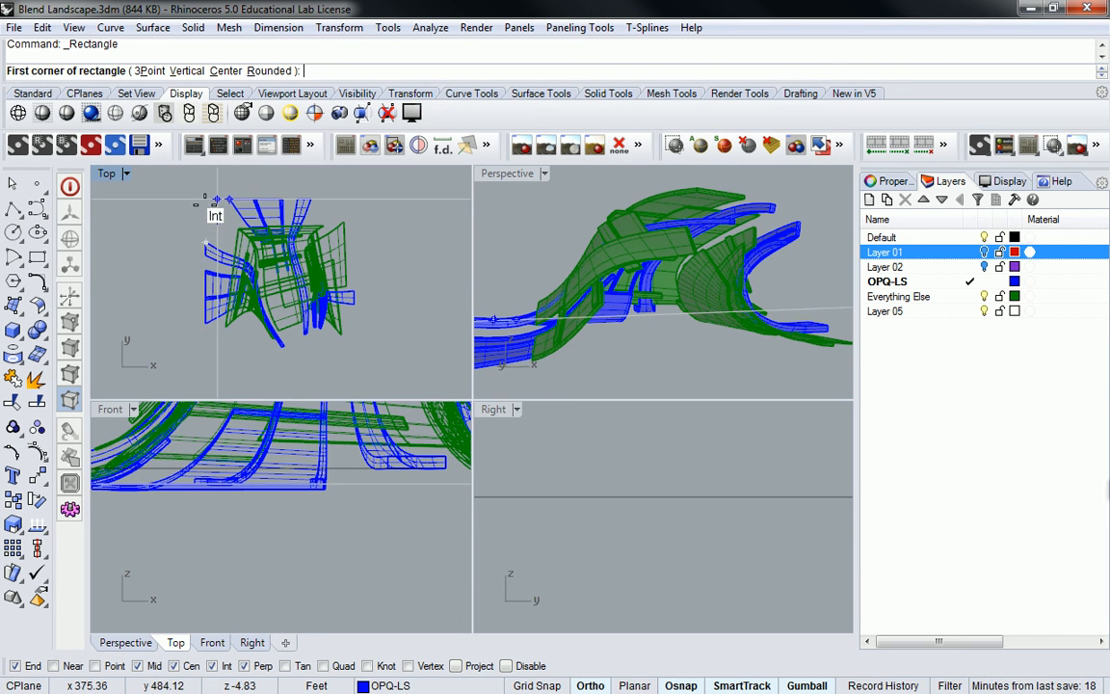
{"action": "scroll", "coordinate": [205, 197], "scroll_direction": "up", "scroll_amount": 5}
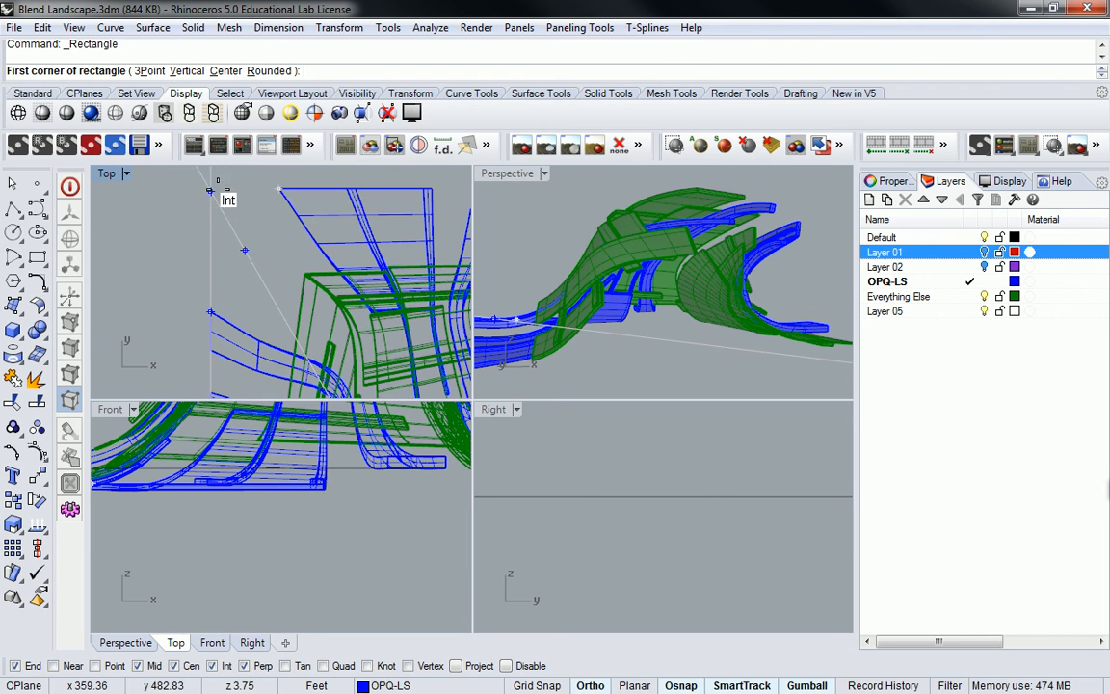
{"action": "left_click", "coordinate": [210, 191]}
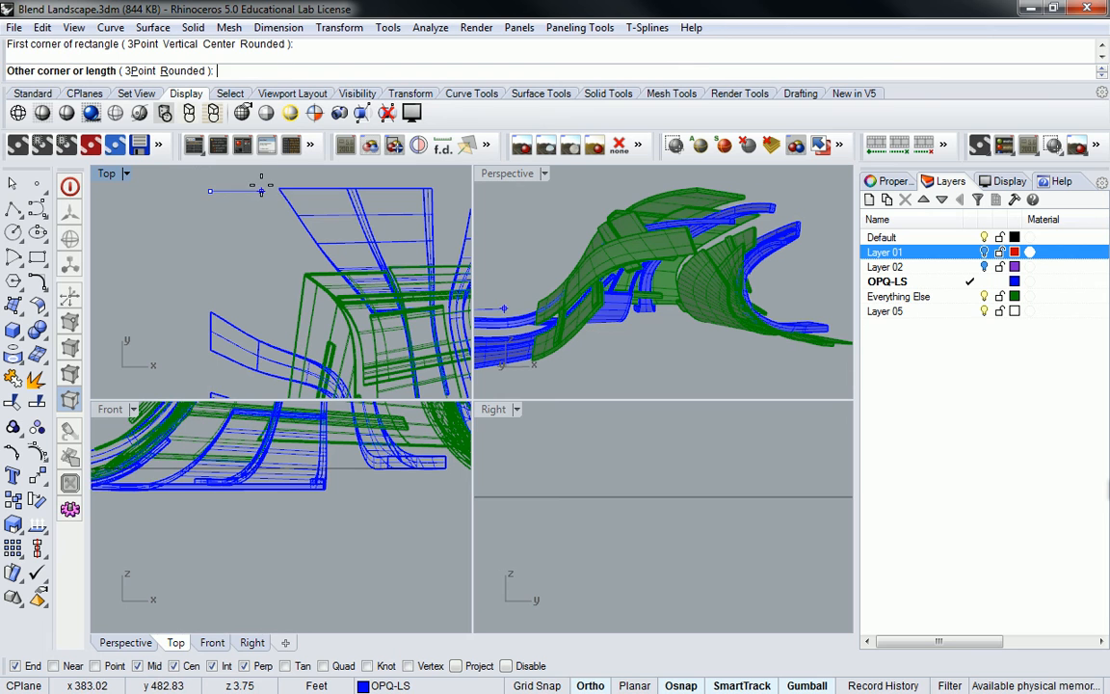
{"action": "key", "text": "Escape"}
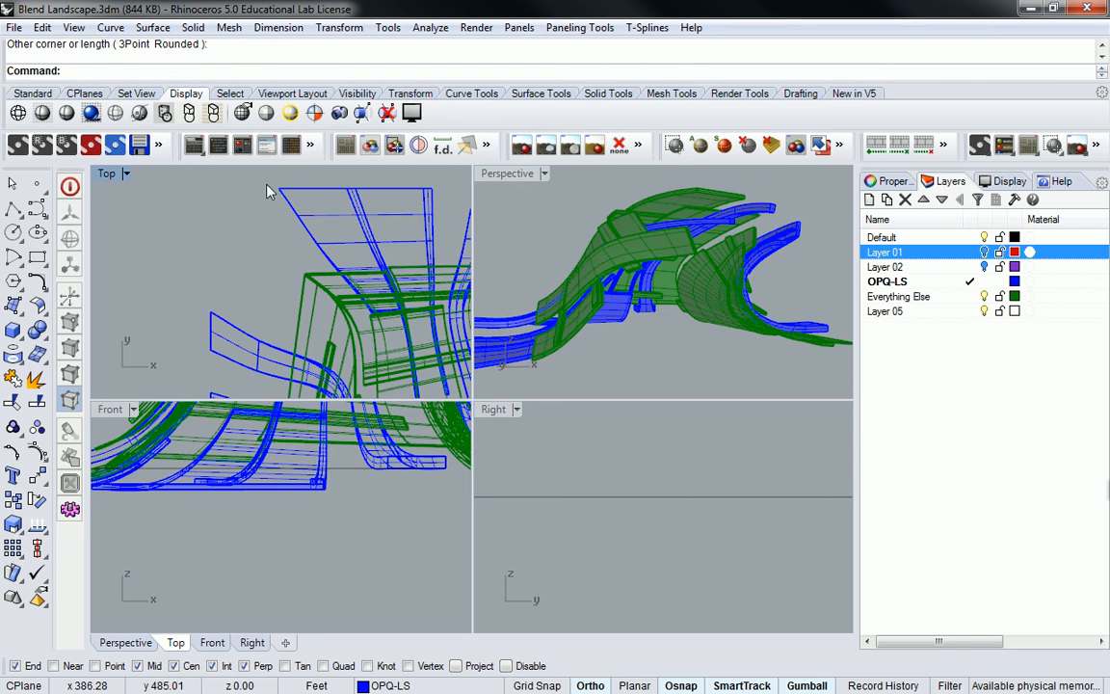
Draw a rectangle about 200 by 205 feet around the duplicated geometry in the Top view, aligned with its outermost edges.
{"action": "right_click", "coordinate": [273, 200]}
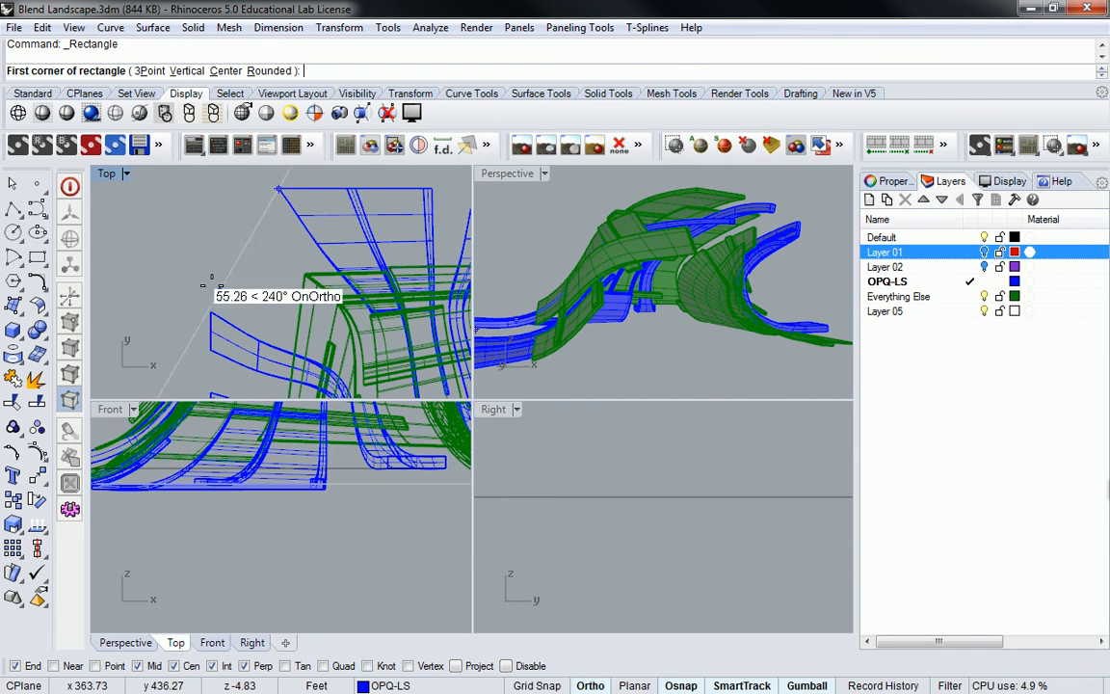
{"action": "left_click", "coordinate": [210, 187]}
{"action": "scroll", "coordinate": [290, 278], "scroll_direction": "down", "scroll_amount": 5}
{"action": "right_click_drag", "start_coordinate": [383, 337], "coordinate": [392, 284]}
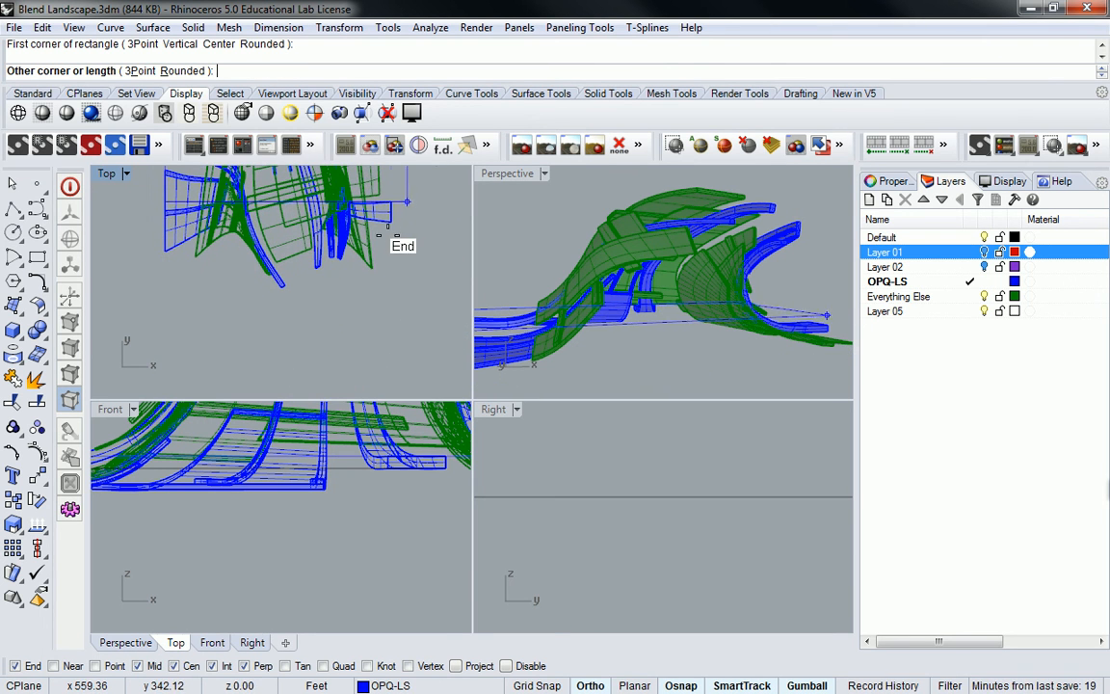
{"action": "left_click", "coordinate": [391, 292]}
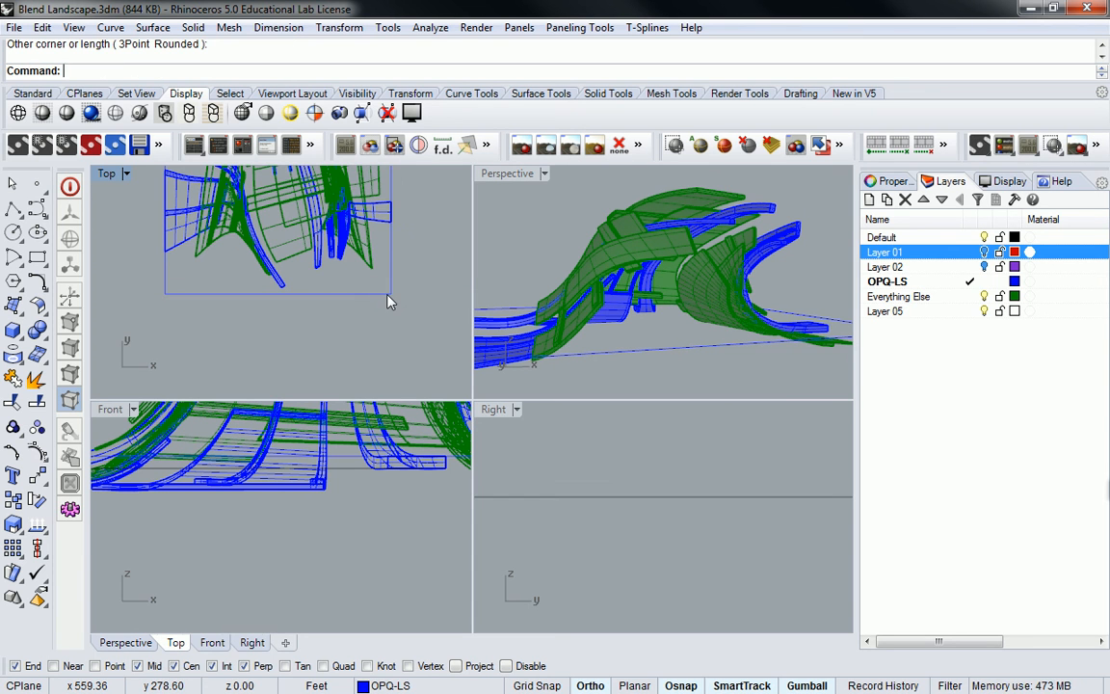
Examine how the rectangle fits the edges and corners of the duplicated strips in the Top view.
{"action": "right_click_drag", "start_coordinate": [362, 242], "coordinate": [383, 366]}
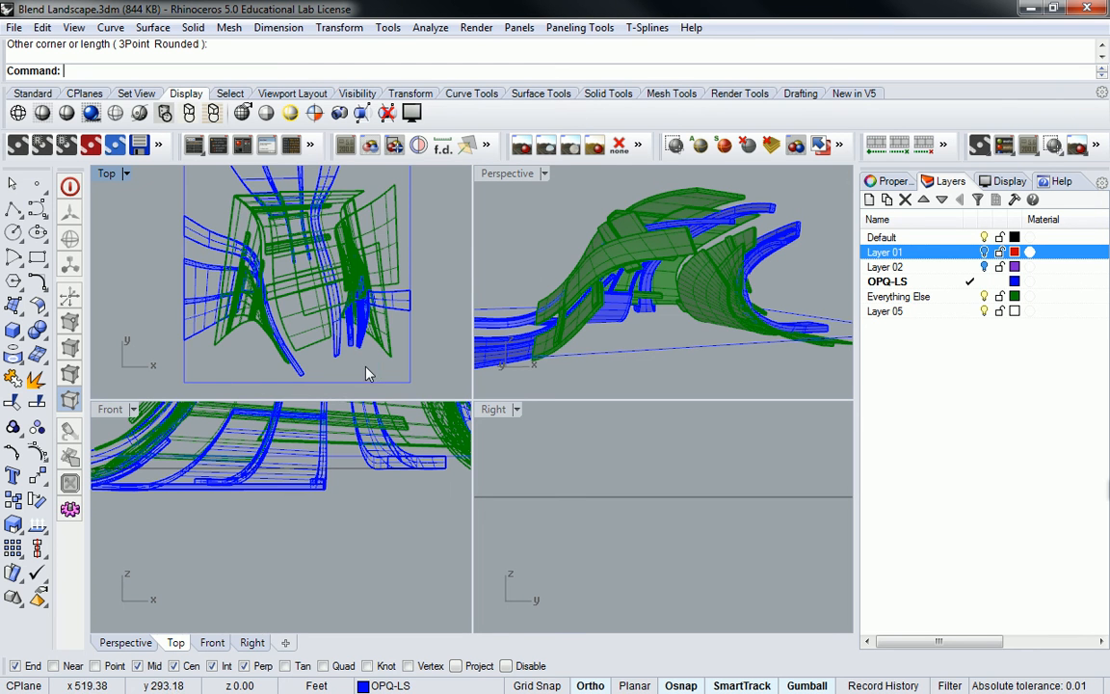
{"action": "scroll", "coordinate": [385, 371], "scroll_direction": "up", "scroll_amount": 3}
{"action": "scroll", "coordinate": [382, 344], "scroll_direction": "down", "scroll_amount": 6}
{"action": "right_click_drag", "start_coordinate": [380, 336], "coordinate": [372, 310]}
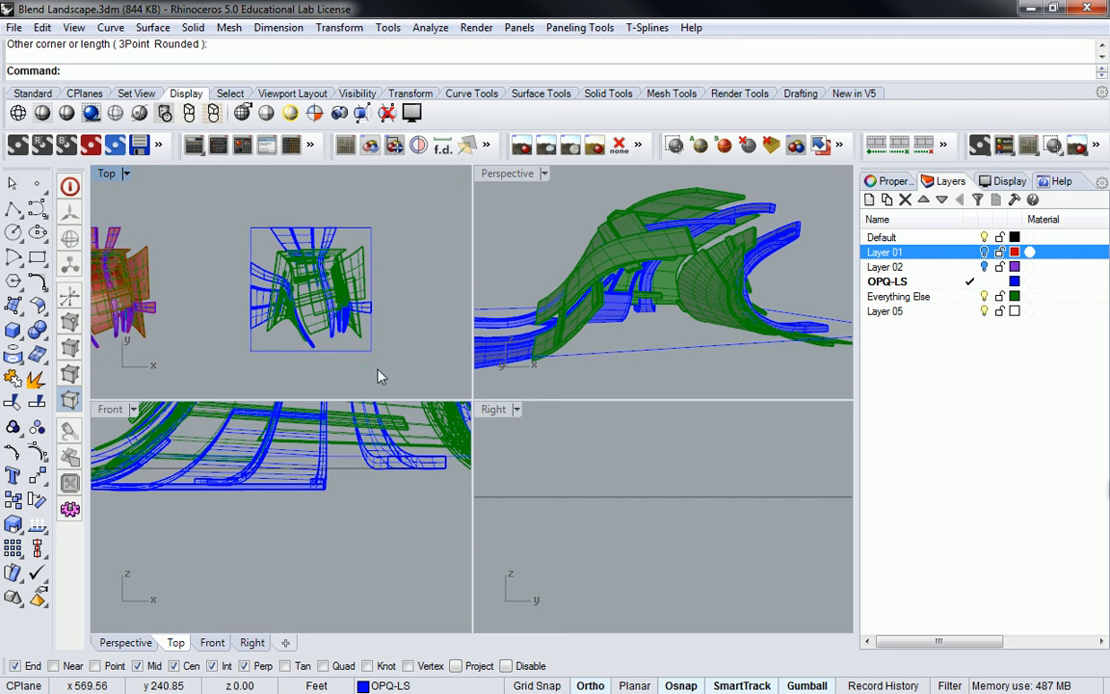
{"action": "scroll", "coordinate": [258, 333], "scroll_direction": "up", "scroll_amount": 6}
{"action": "scroll", "coordinate": [214, 316], "scroll_direction": "down", "scroll_amount": 3}
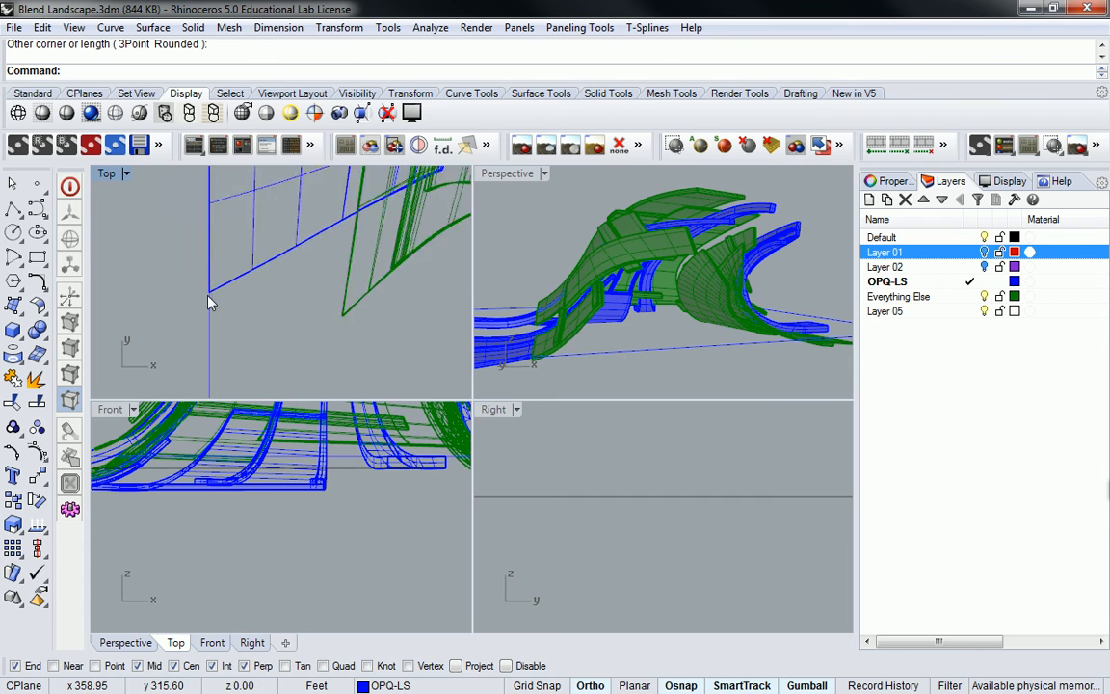
{"action": "scroll", "coordinate": [210, 303], "scroll_direction": "down", "scroll_amount": 4}
{"action": "scroll", "coordinate": [230, 309], "scroll_direction": "up", "scroll_amount": 1}
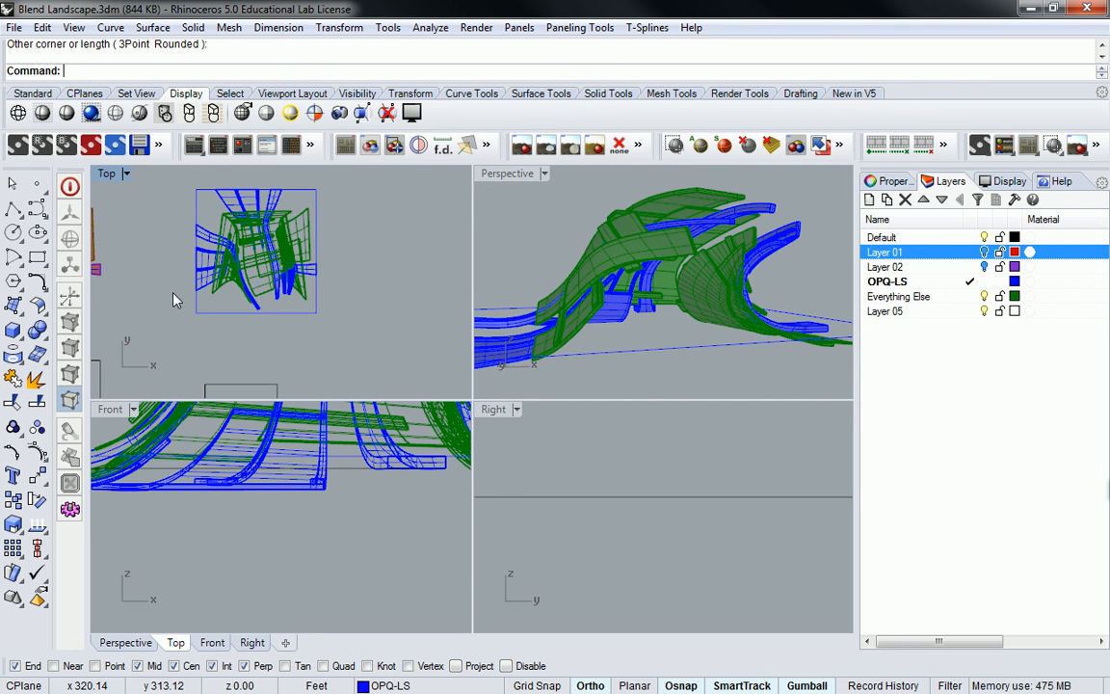
Offset the bounding rectangle outward by 25 feet.
{"action": "type", "text": "Offset"}
{"action": "key", "text": "Return"}
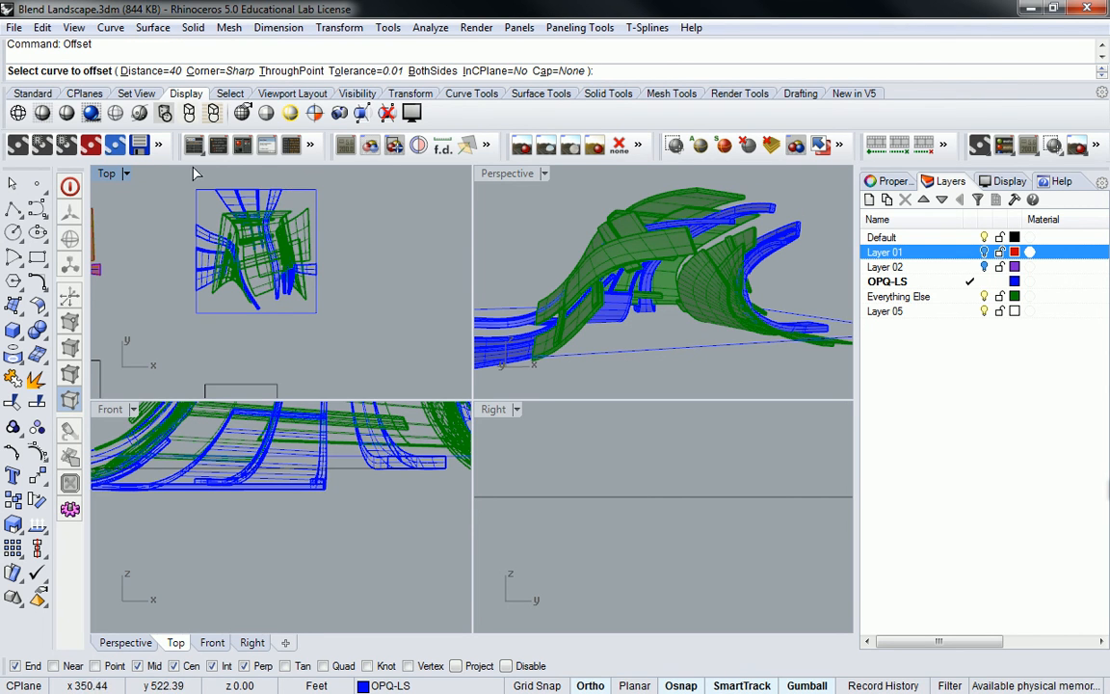
{"action": "left_click", "coordinate": [166, 75]}
{"action": "type", "text": "25"}
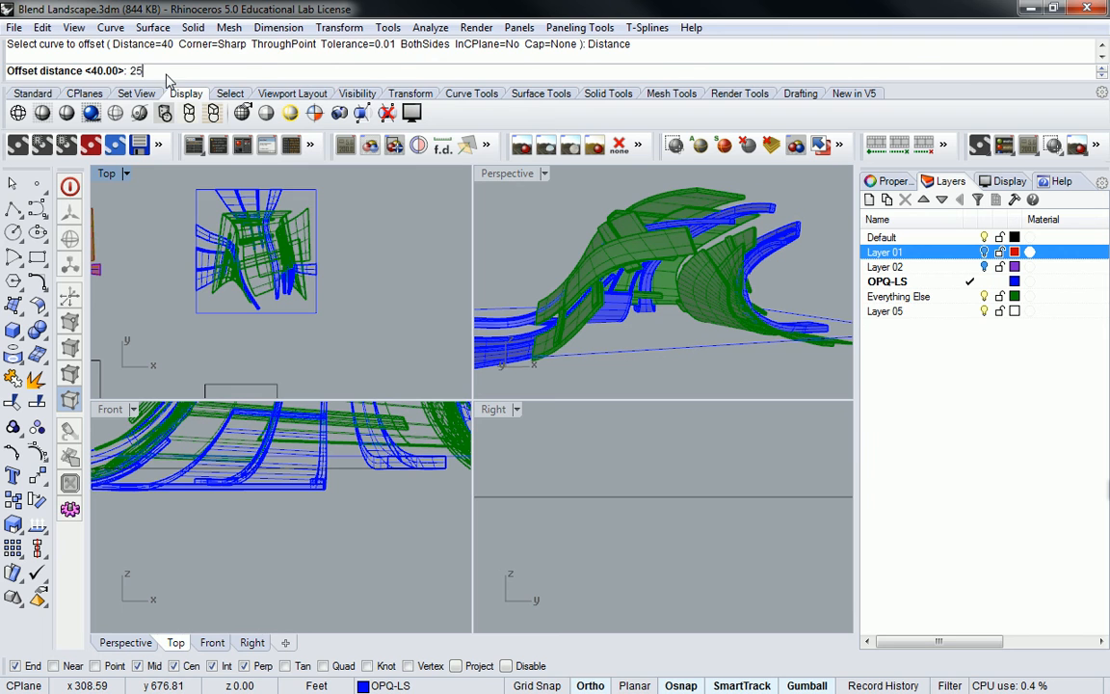
{"action": "key", "text": "Return"}
{"action": "left_click", "coordinate": [306, 189]}
{"action": "left_click", "coordinate": [337, 193]}
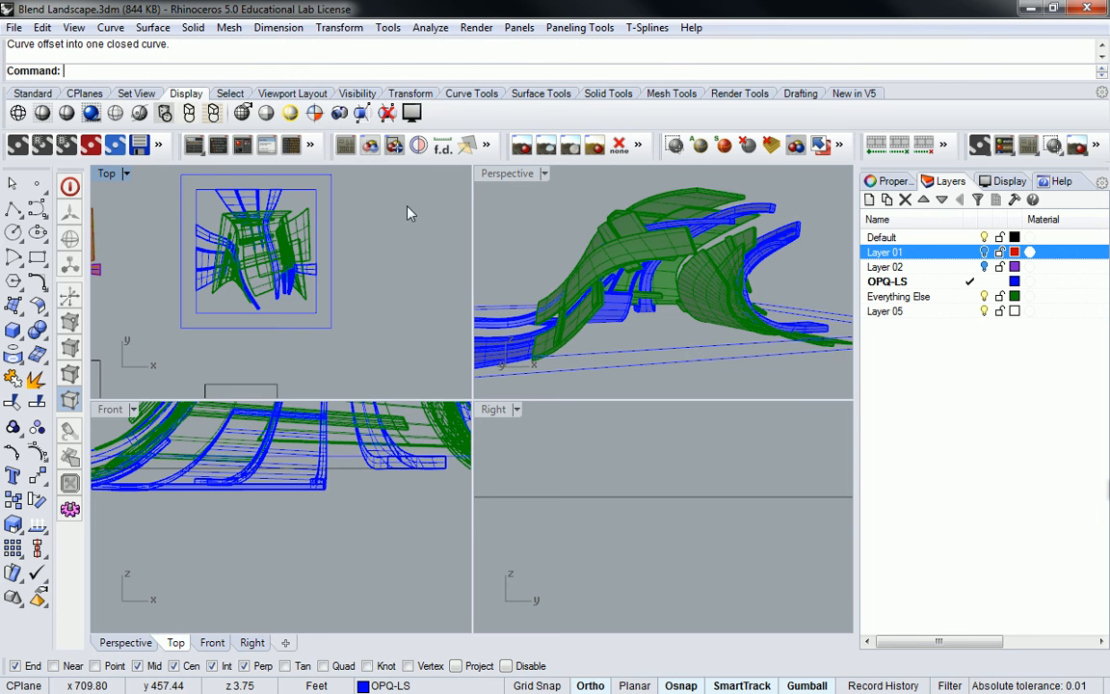
Try offsetting the outer rectangle outward by 5 feet, and undo that offset.
{"action": "key", "text": "Return"}
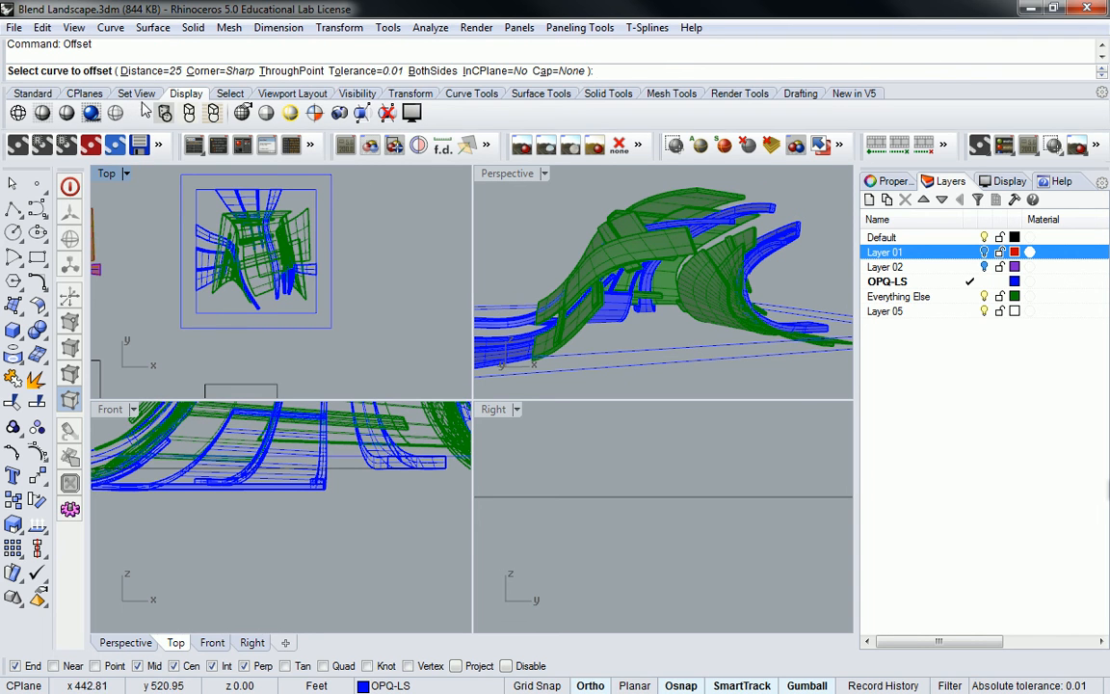
{"action": "left_click", "coordinate": [152, 71]}
{"action": "type", "text": "5"}
{"action": "key", "text": "Return"}
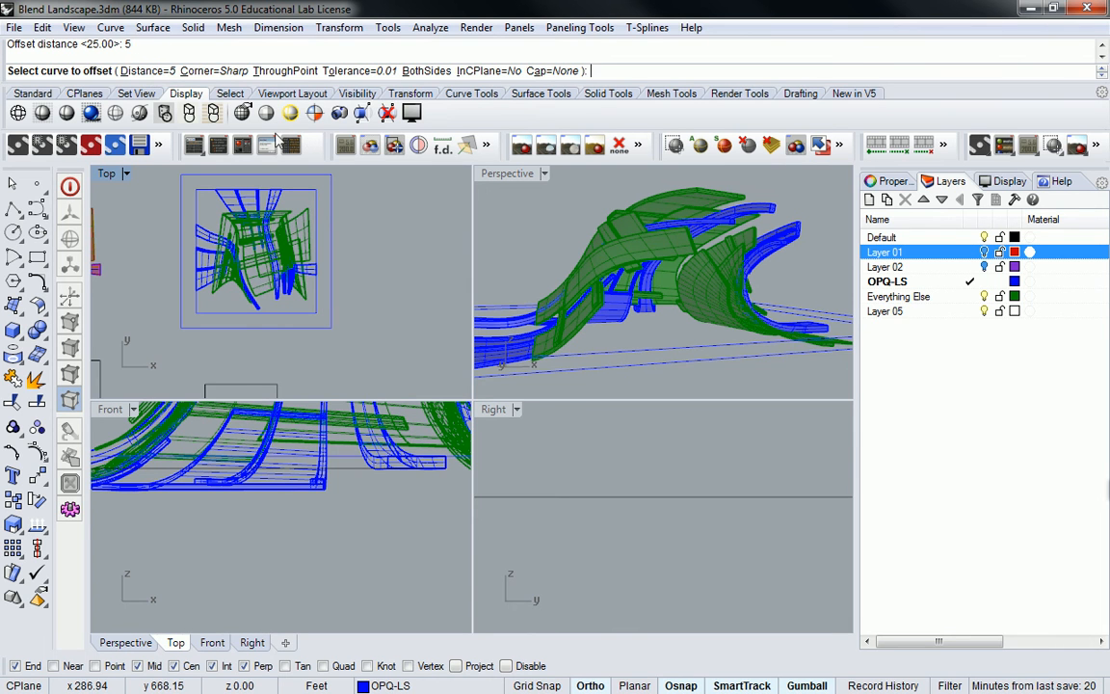
{"action": "left_click", "coordinate": [331, 204]}
{"action": "left_click", "coordinate": [379, 202]}
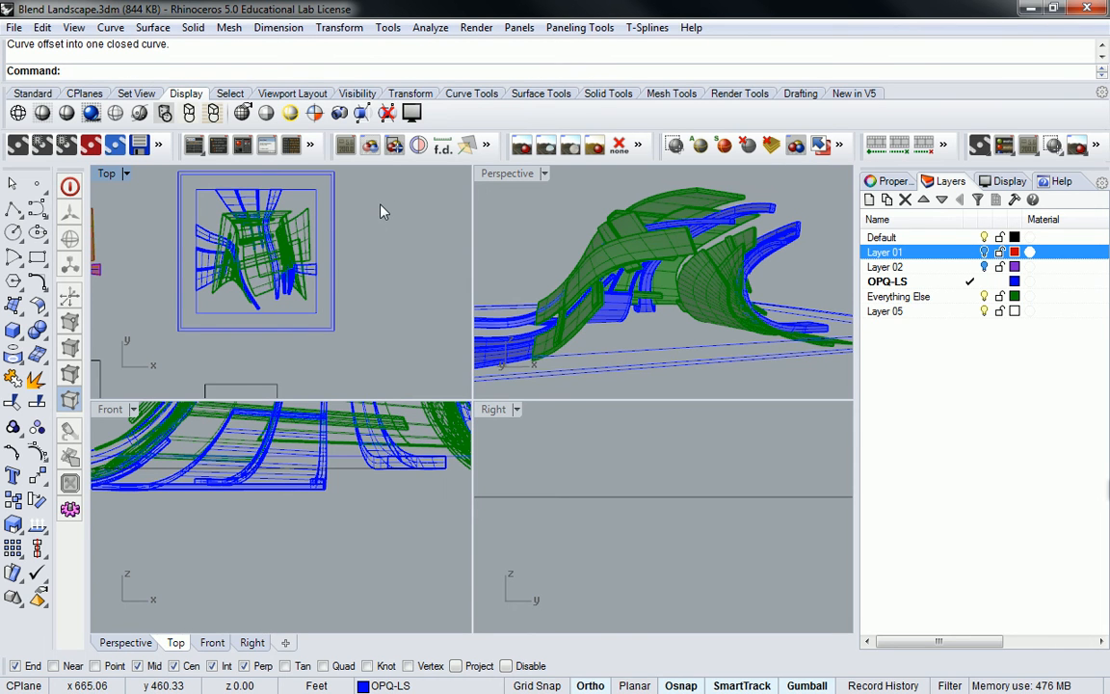
{"action": "key", "text": "ctrl+z"}
Offset the outer rectangle outward by 10 feet.
{"action": "key", "text": "Return"}
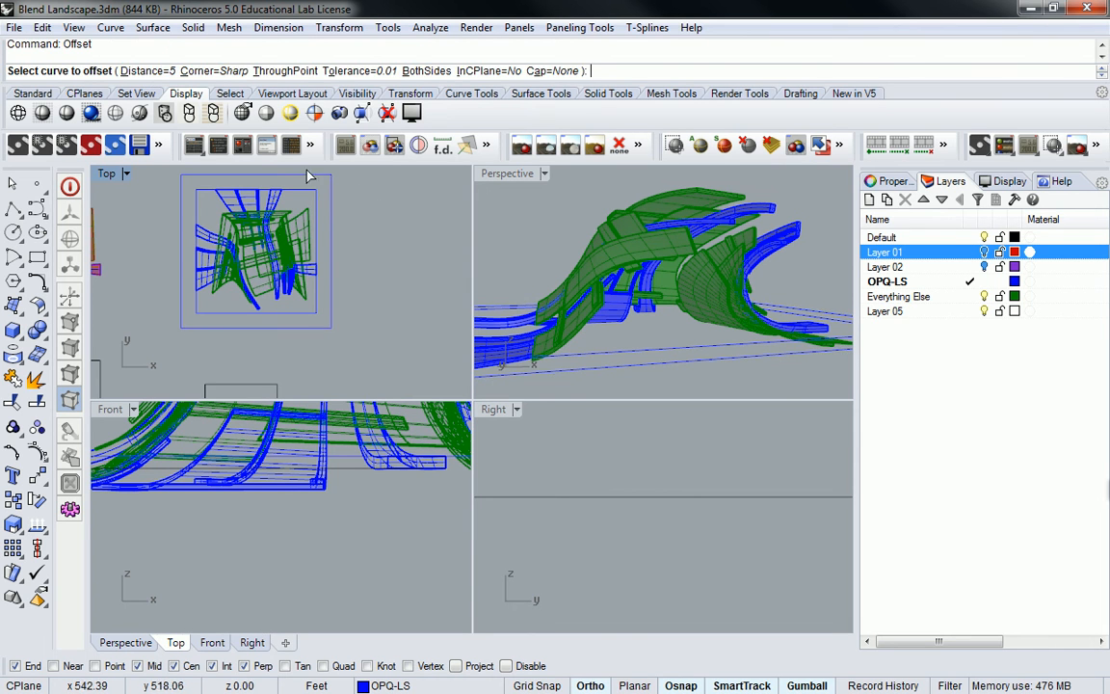
{"action": "left_click", "coordinate": [157, 71]}
{"action": "type", "text": "10"}
{"action": "key", "text": "Return"}
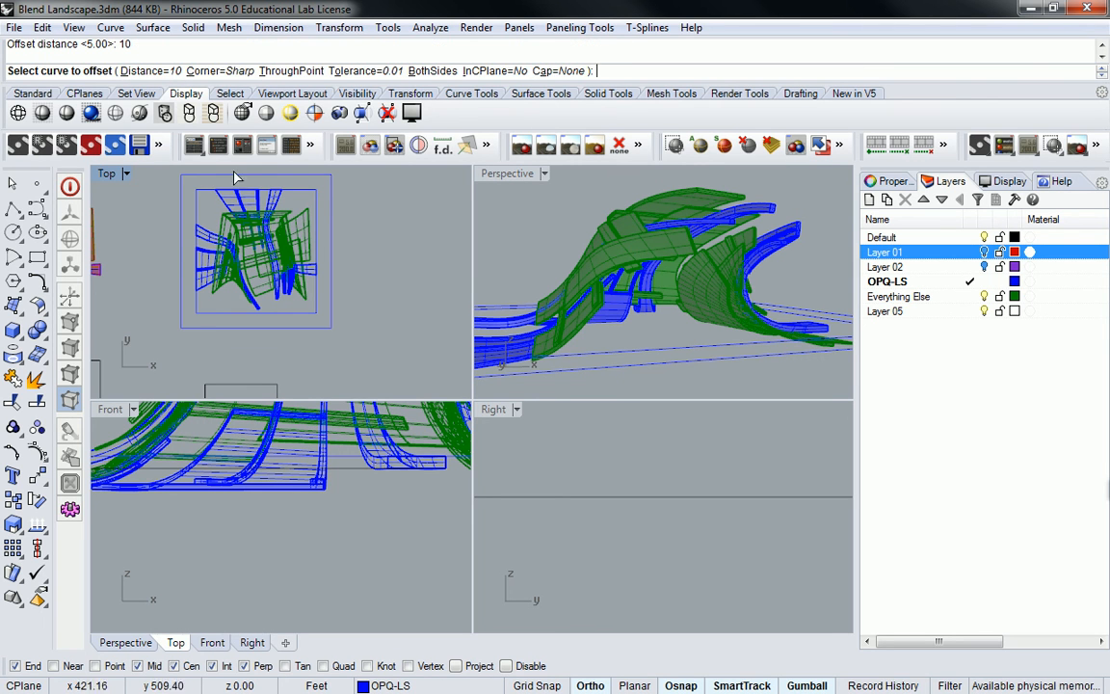
{"action": "left_click", "coordinate": [329, 230]}
{"action": "left_click", "coordinate": [438, 231]}
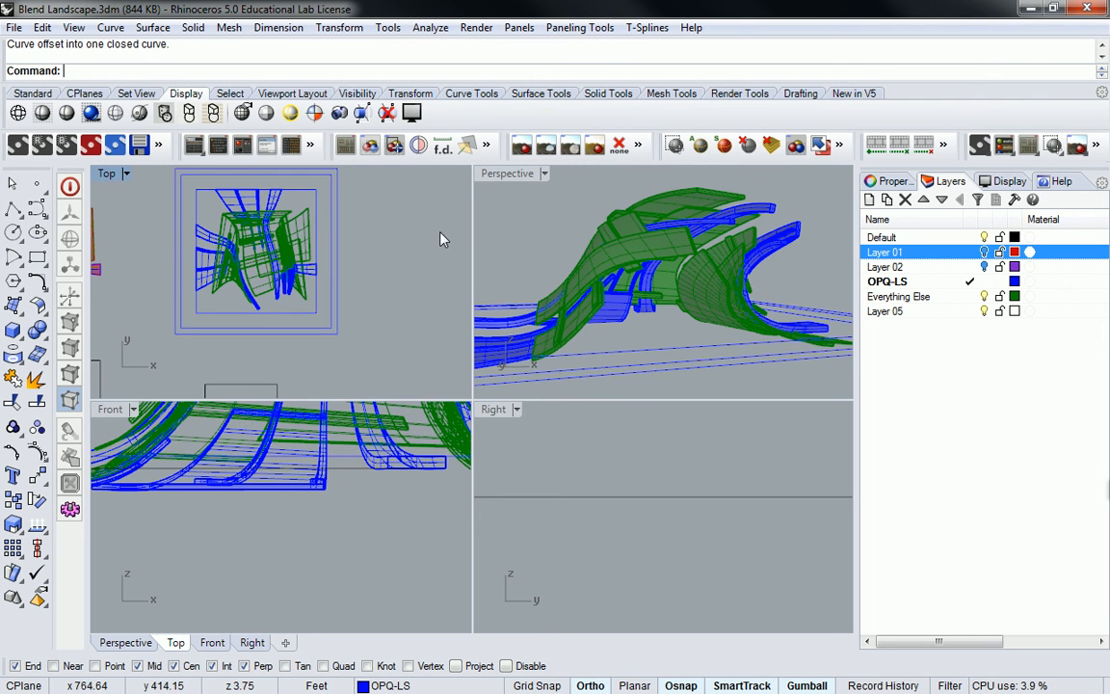
{"action": "mouse_move", "coordinate": [305, 216]}
{"action": "right_mouse_down"}
{"action": "mouse_move", "coordinate": [342, 220]}
{"action": "mouse_move", "coordinate": [317, 236]}
{"action": "right_mouse_up"}
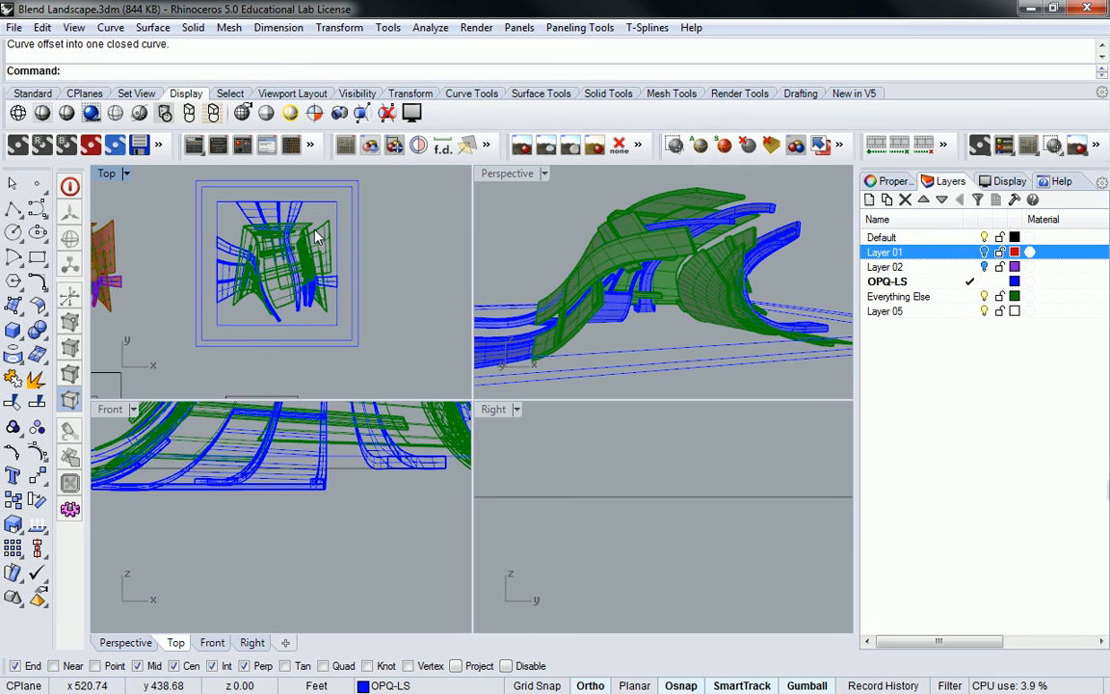